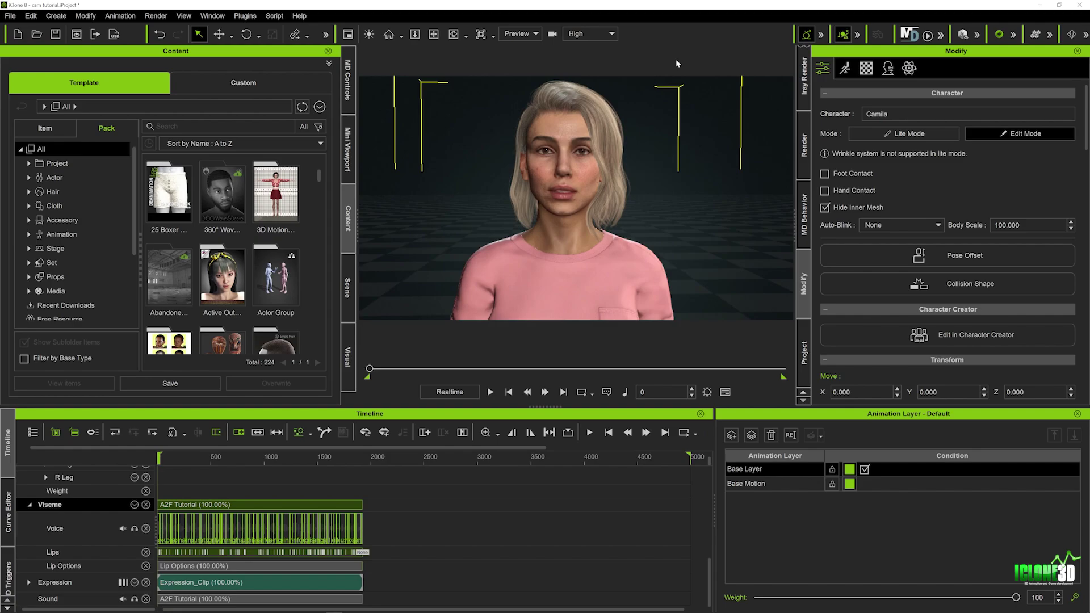
Play the talking animation in the viewport, pause it and rewind.
{"action": "left_click", "coordinate": [490, 392]}
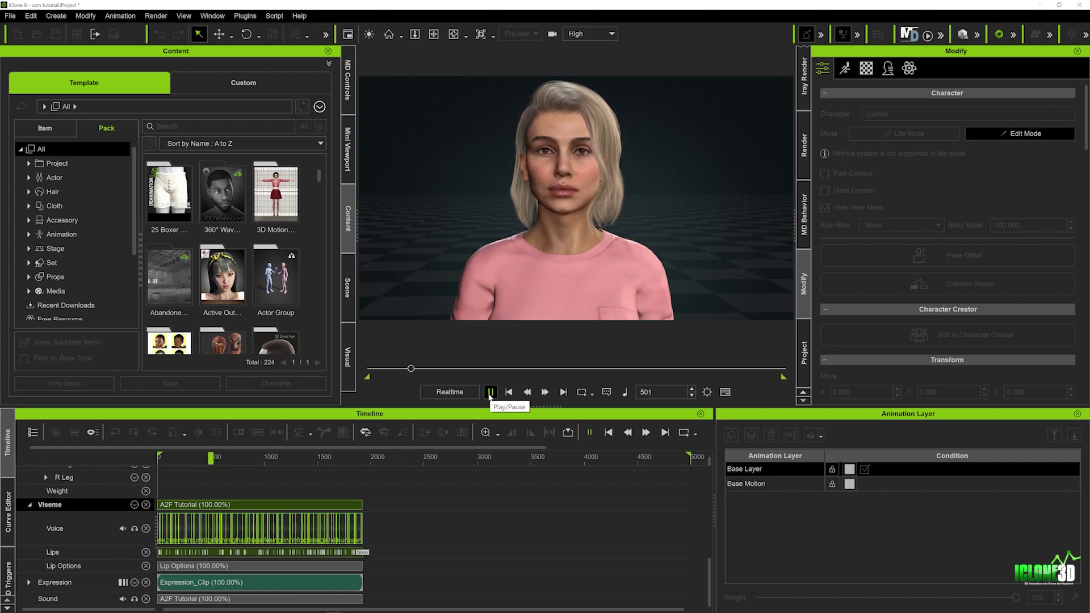
{"action": "left_click", "coordinate": [490, 392]}
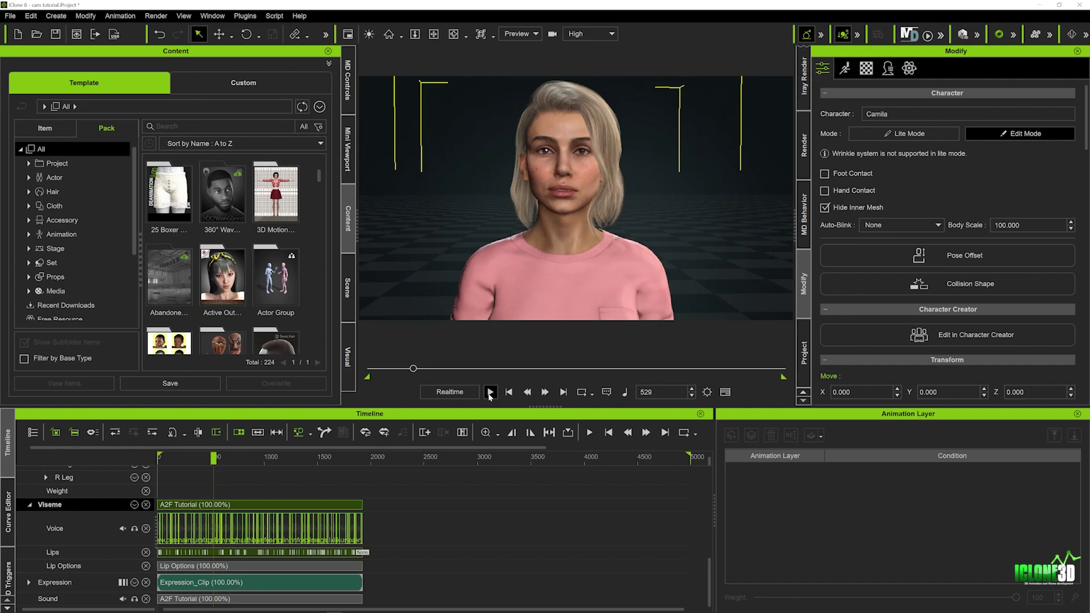
{"action": "left_click", "coordinate": [508, 392]}
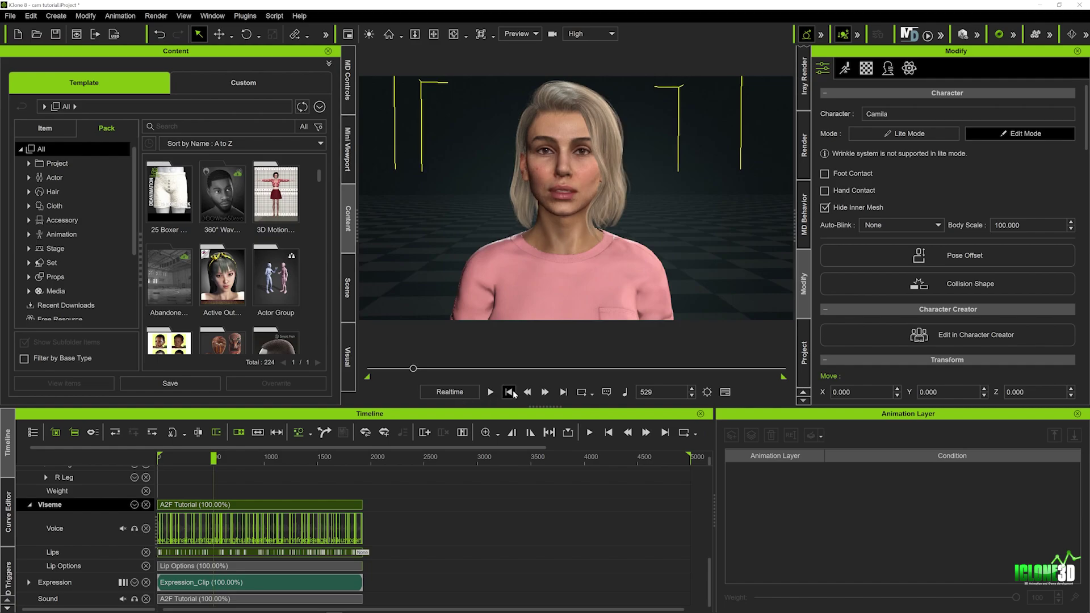
Apply the Type_Smooth preset to the A2F Tutorial viseme clip in the Talking Style Editor and close the editor.
{"action": "right_click", "coordinate": [193, 507]}
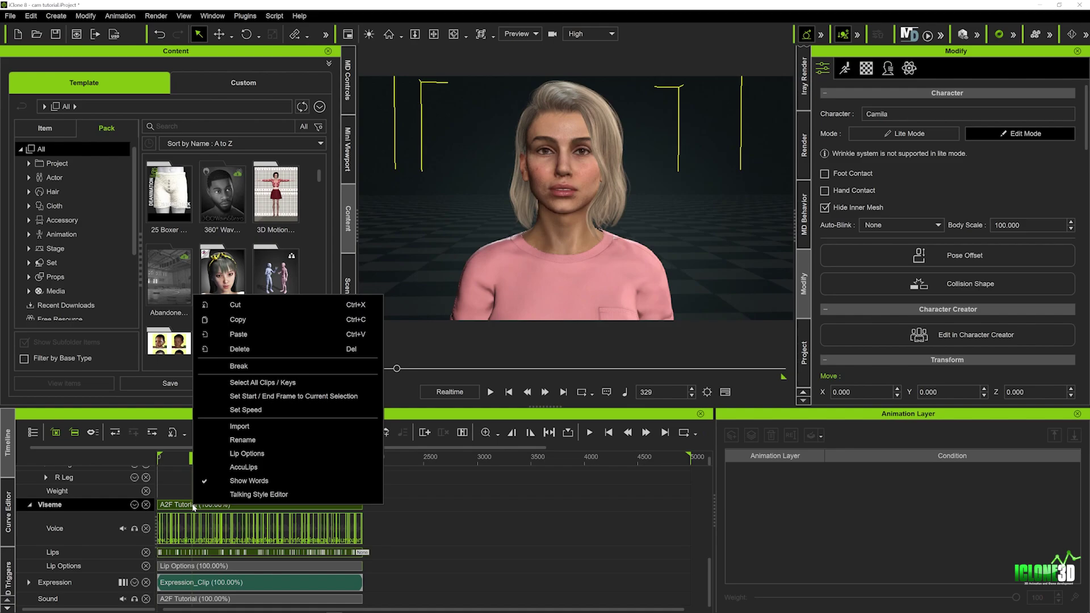
{"action": "left_click", "coordinate": [258, 495]}
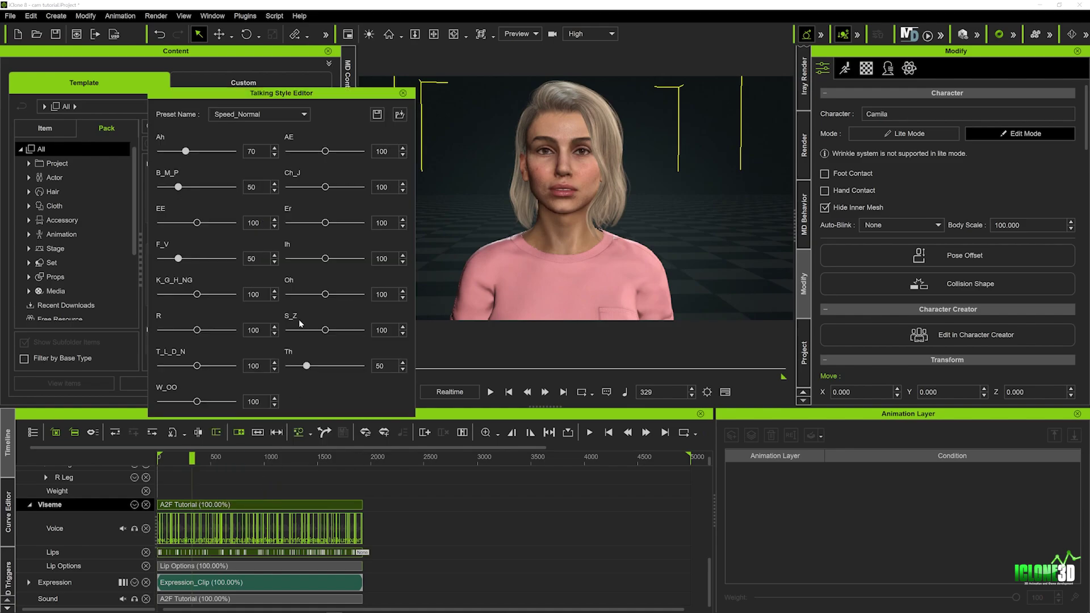
{"action": "left_click", "coordinate": [268, 112]}
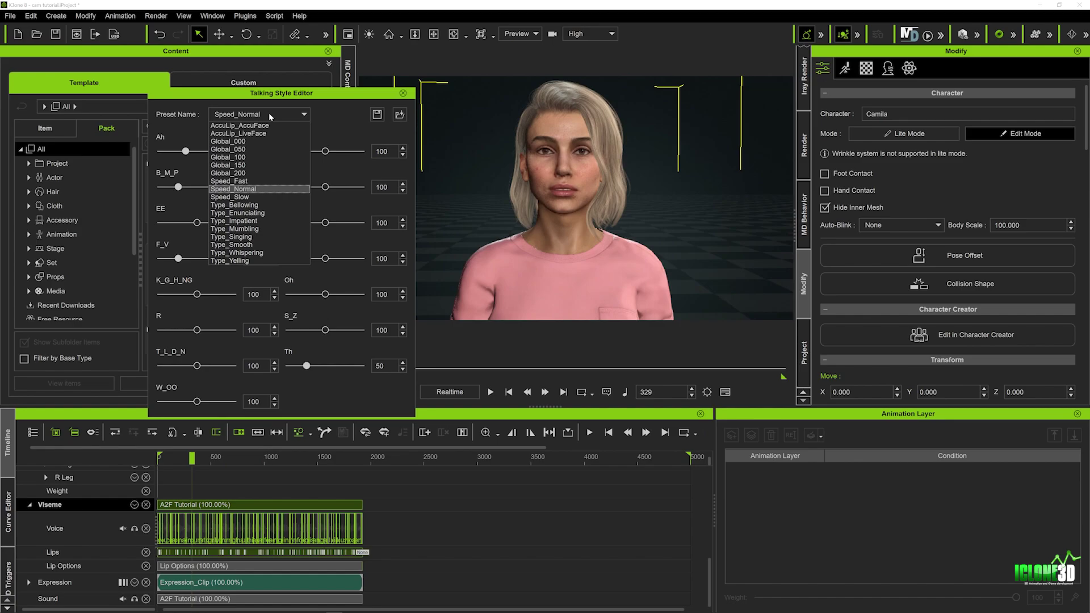
{"action": "left_click", "coordinate": [247, 246]}
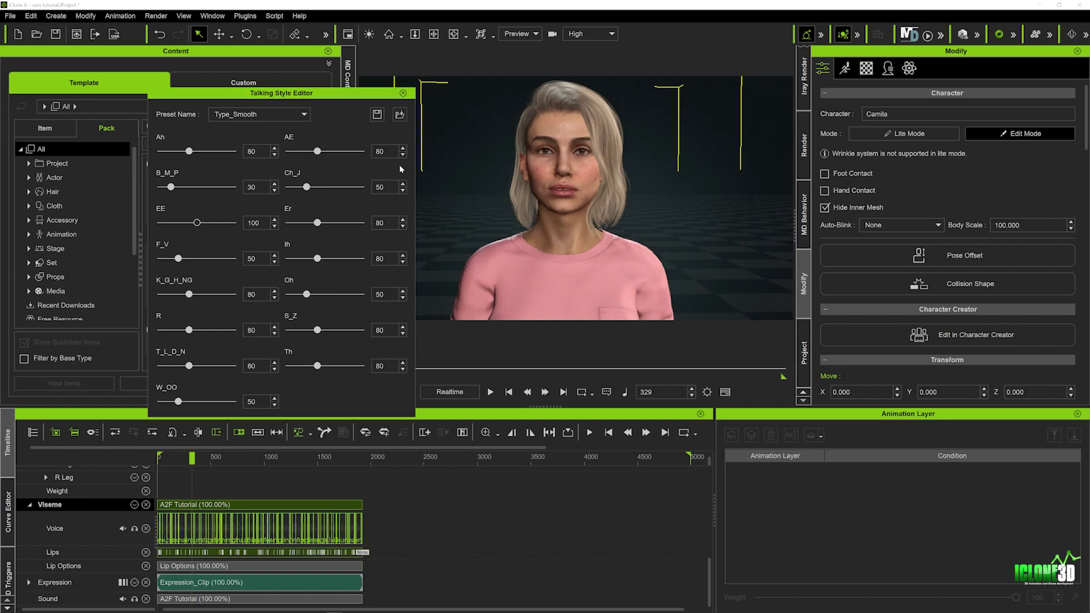
{"action": "left_click", "coordinate": [403, 93]}
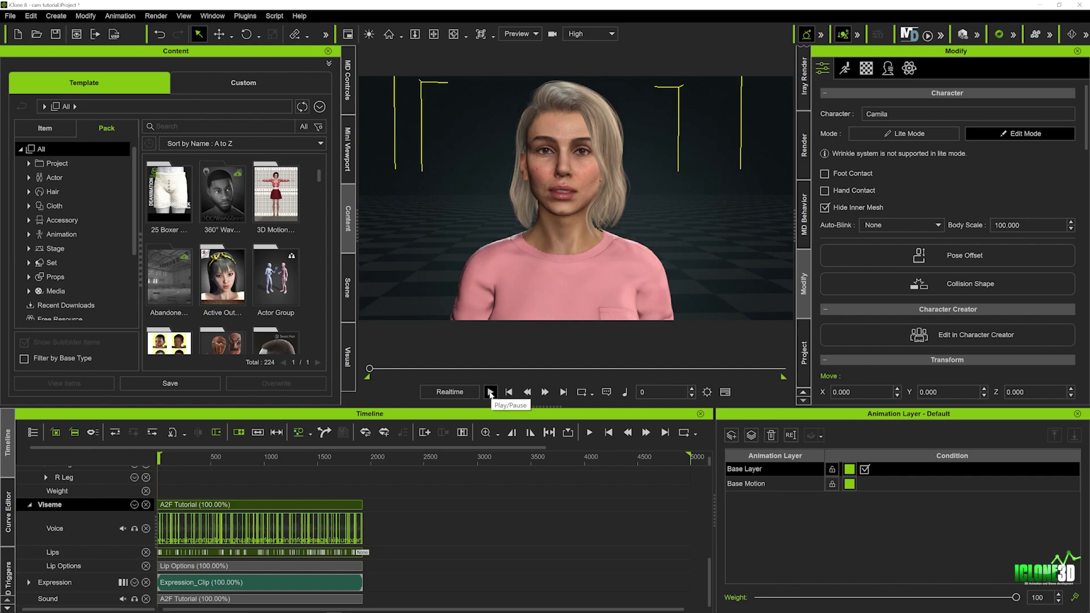
Play back the talking animation with the new talking style and pause it.
{"action": "left_click", "coordinate": [490, 392]}
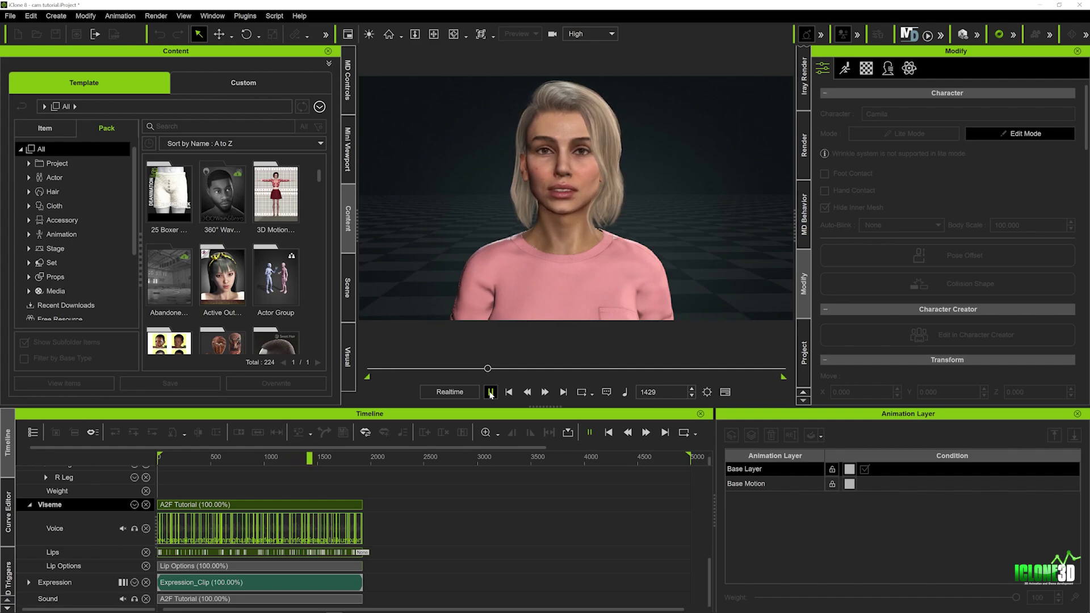
{"action": "left_click", "coordinate": [491, 393]}
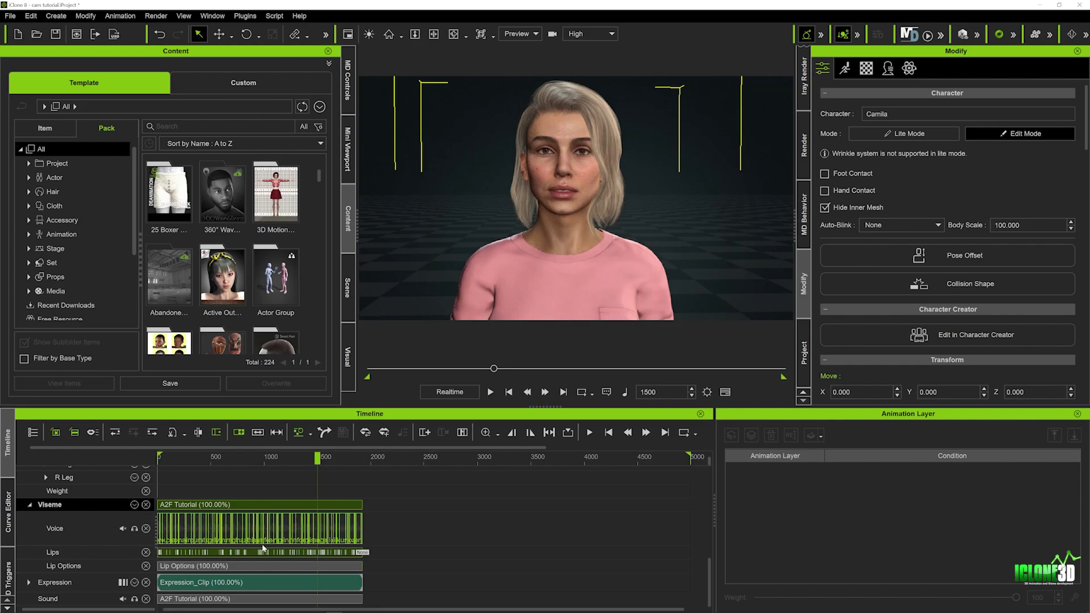
Open the AE lip key of the word "Hello" in the Lips Editor and place the editor clear of the face.
{"action": "scroll", "coordinate": [232, 561], "scroll_direction": "up", "scroll_amount": 1}
{"action": "scroll", "coordinate": [232, 560], "scroll_direction": "up", "scroll_amount": 6}
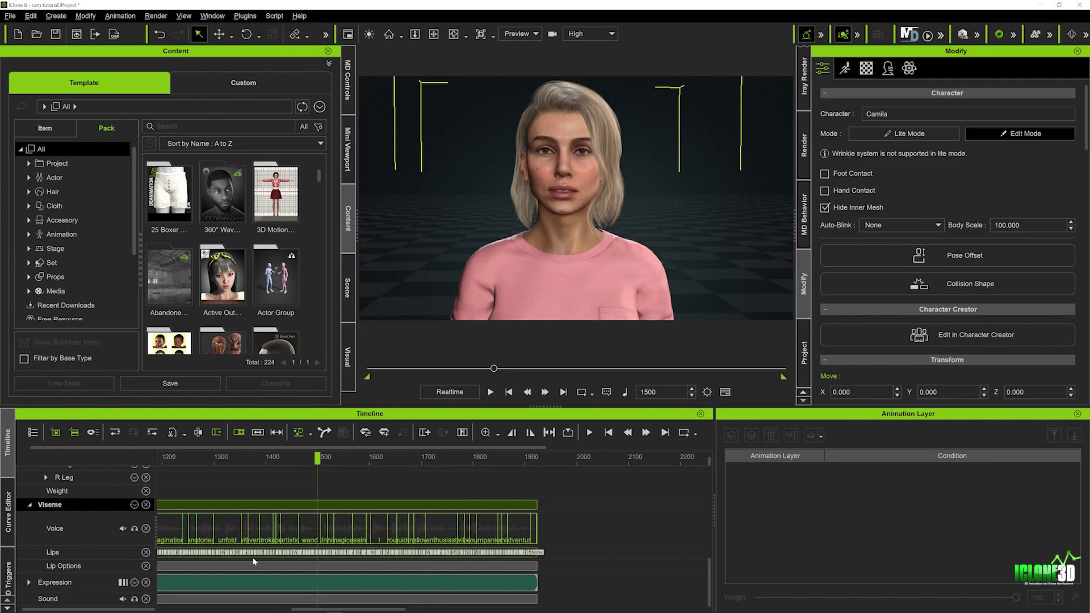
{"action": "scroll", "coordinate": [307, 559], "scroll_direction": "up", "scroll_amount": 4}
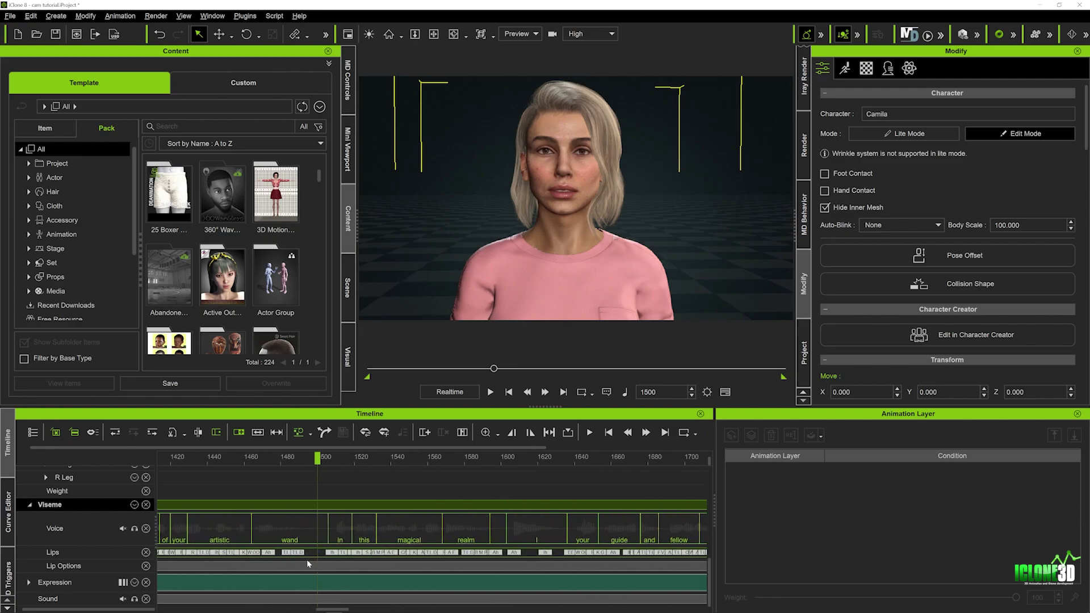
{"action": "scroll", "coordinate": [304, 556], "scroll_direction": "left", "scroll_amount": 10}
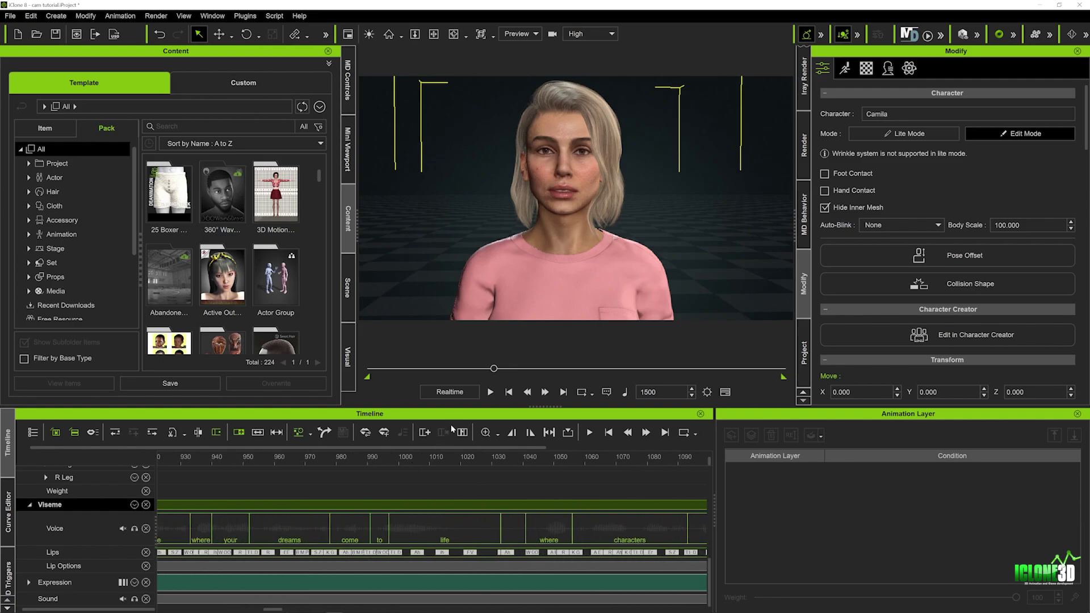
{"action": "left_click", "coordinate": [508, 392]}
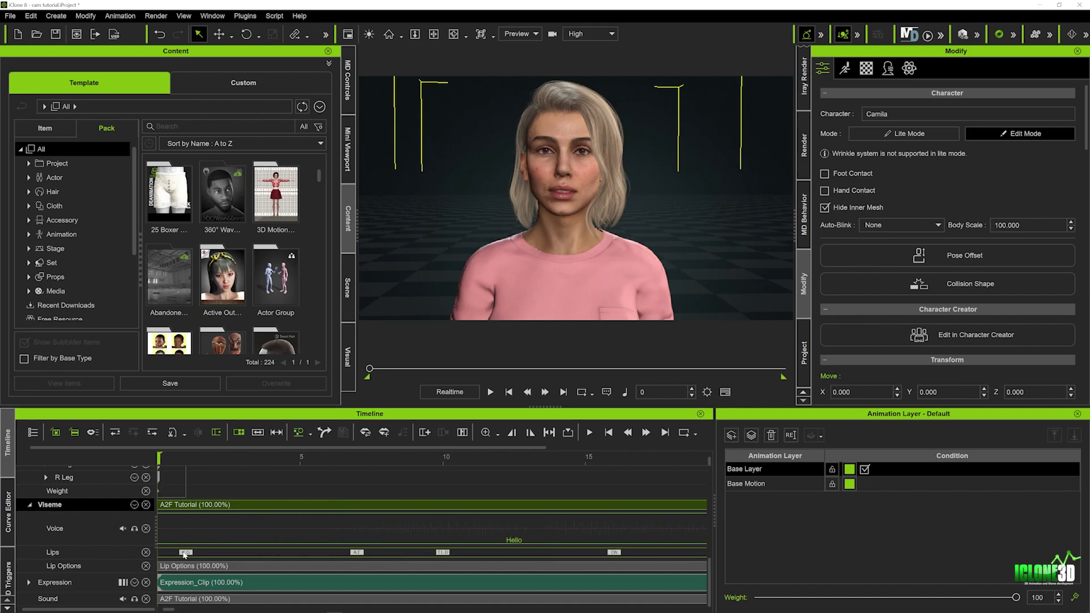
{"action": "left_click", "coordinate": [185, 553]}
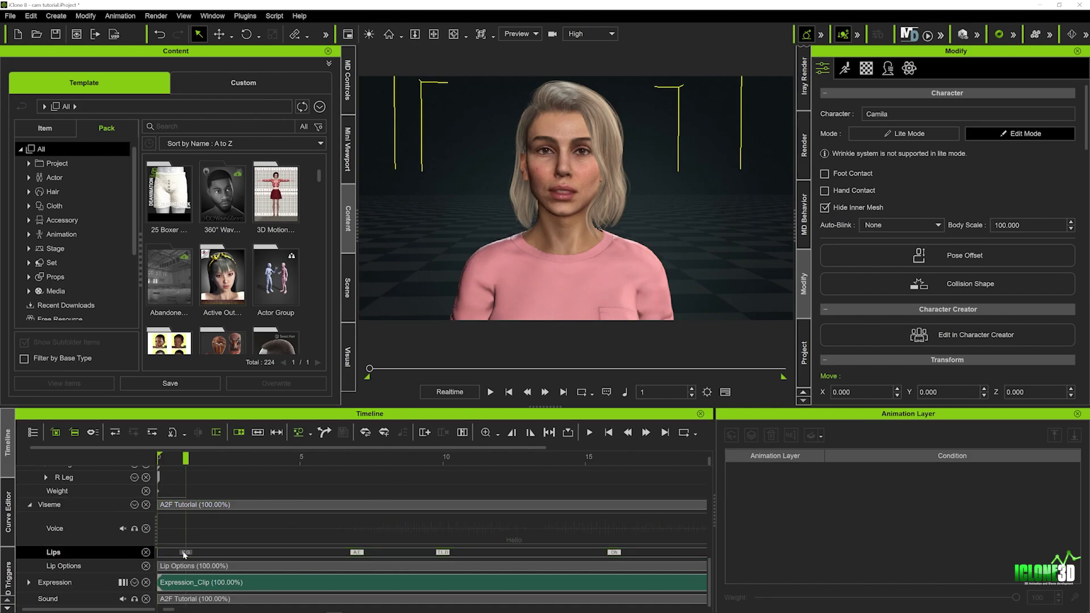
{"action": "left_click", "coordinate": [356, 553]}
{"action": "double_click", "coordinate": [356, 552]}
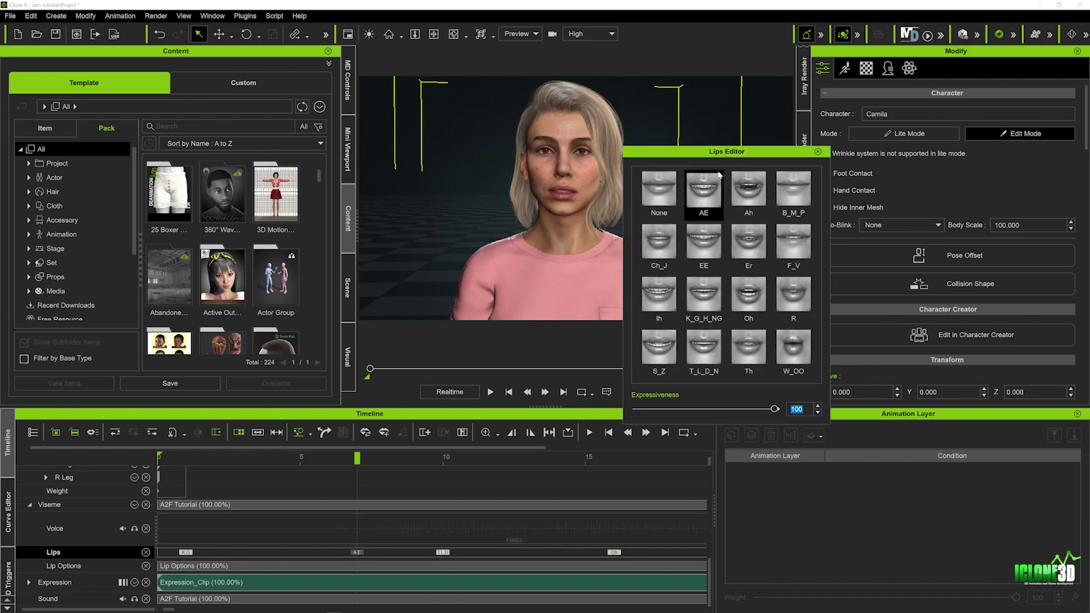
{"action": "left_click_drag", "start_coordinate": [722, 152], "coordinate": [803, 84]}
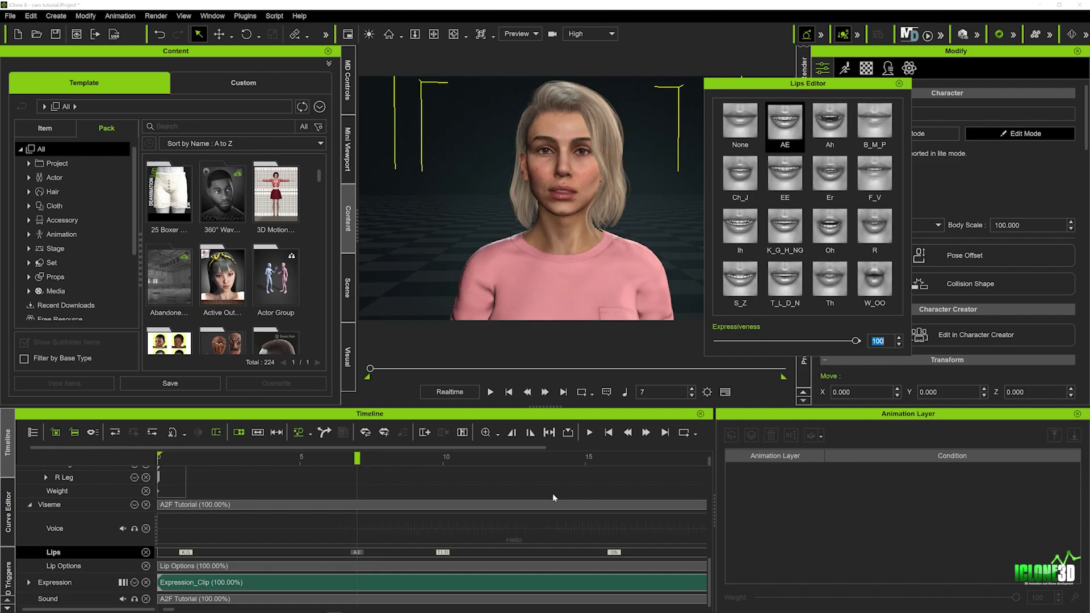
Examine the lip keys along the rest of the Lips track, then close the Lips Editor.
{"action": "scroll", "coordinate": [546, 519], "scroll_direction": "down", "scroll_amount": 10}
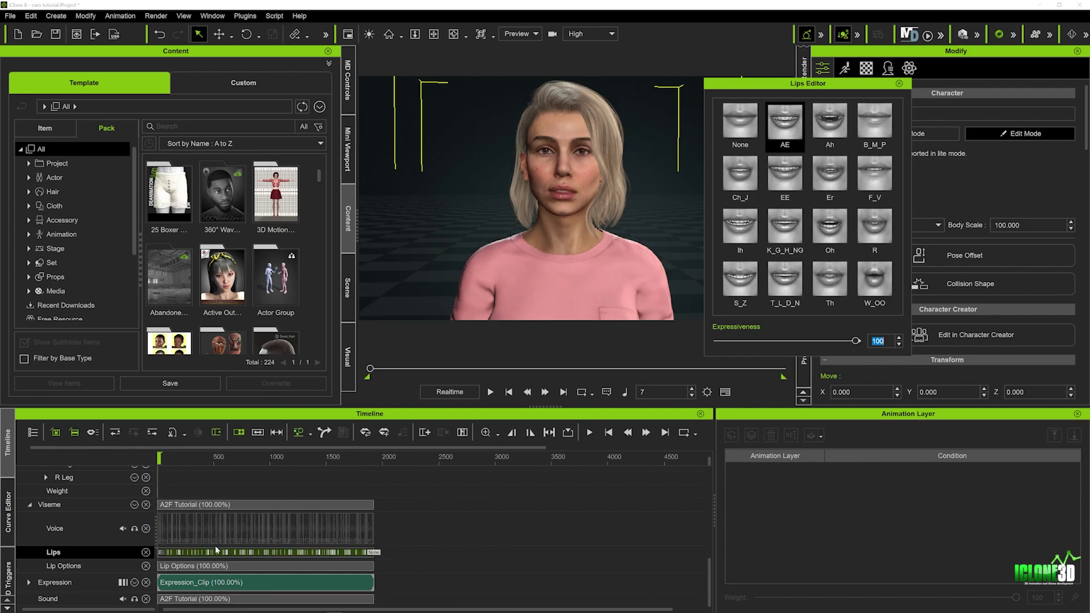
{"action": "scroll", "coordinate": [355, 562], "scroll_direction": "up", "scroll_amount": 5}
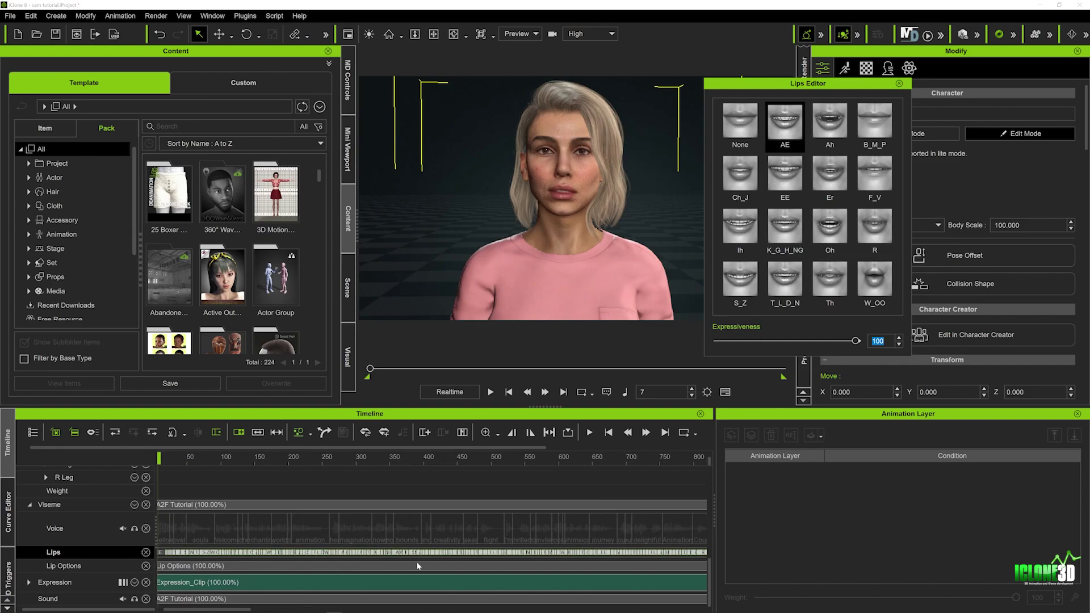
{"action": "scroll", "coordinate": [418, 566], "scroll_direction": "up", "scroll_amount": 2}
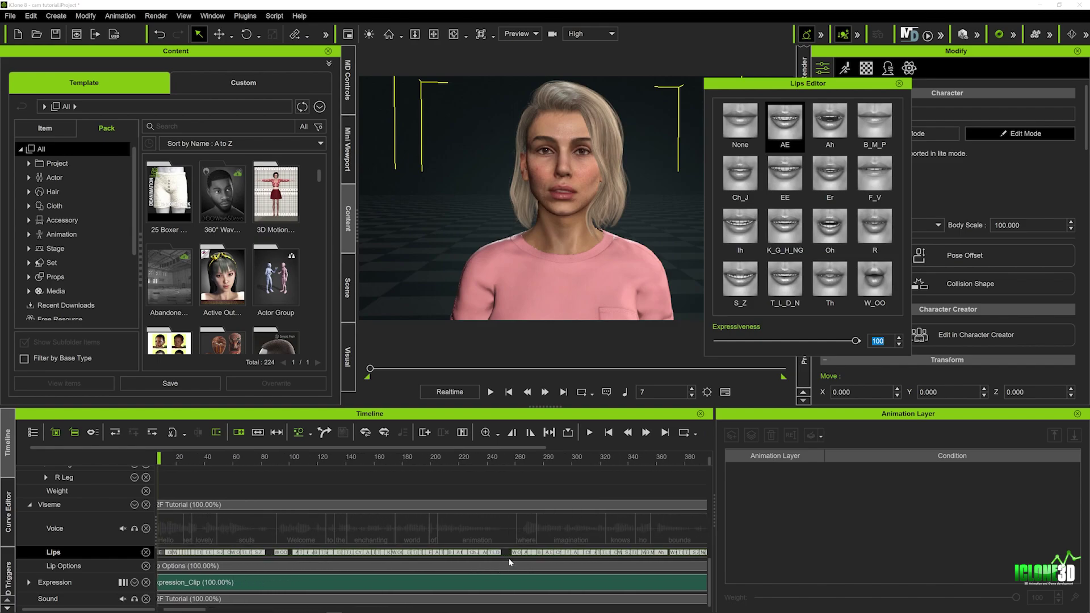
{"action": "scroll", "coordinate": [509, 555], "scroll_direction": "right", "scroll_amount": 5}
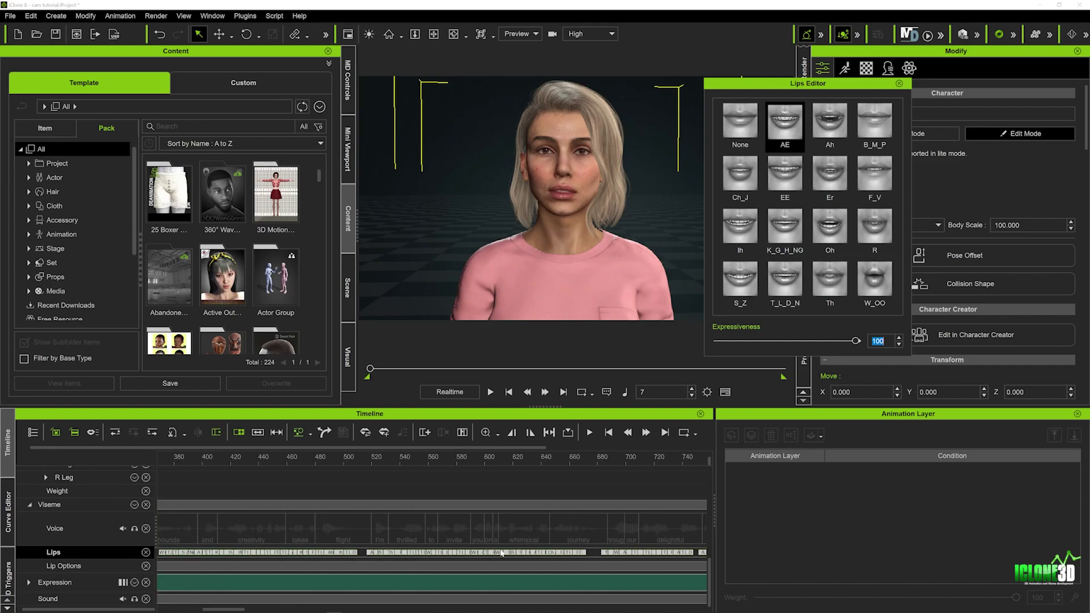
{"action": "scroll", "coordinate": [502, 554], "scroll_direction": "right", "scroll_amount": 4}
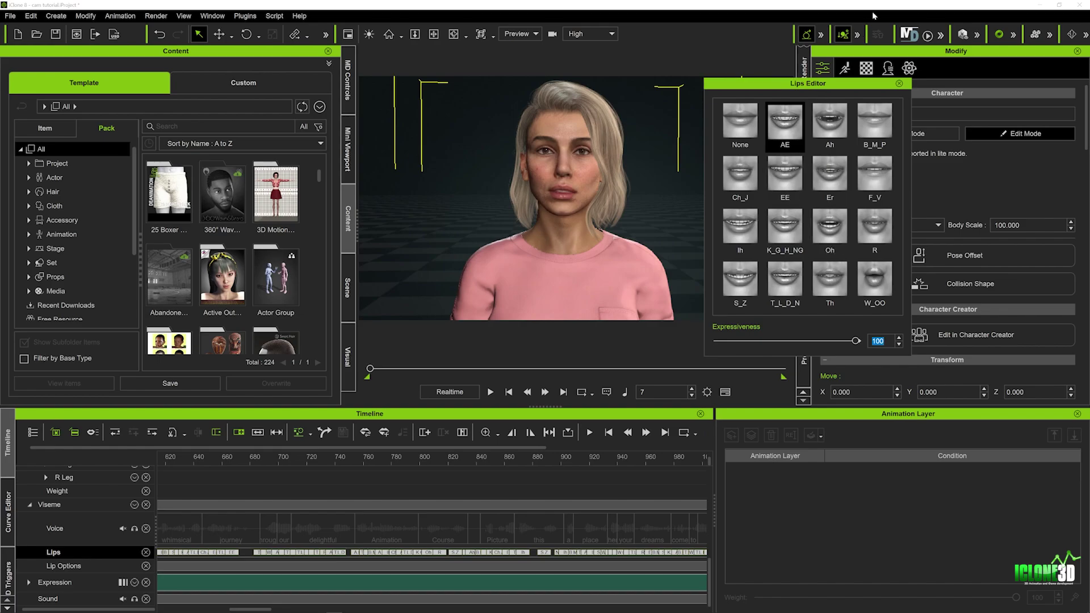
{"action": "left_click", "coordinate": [899, 84]}
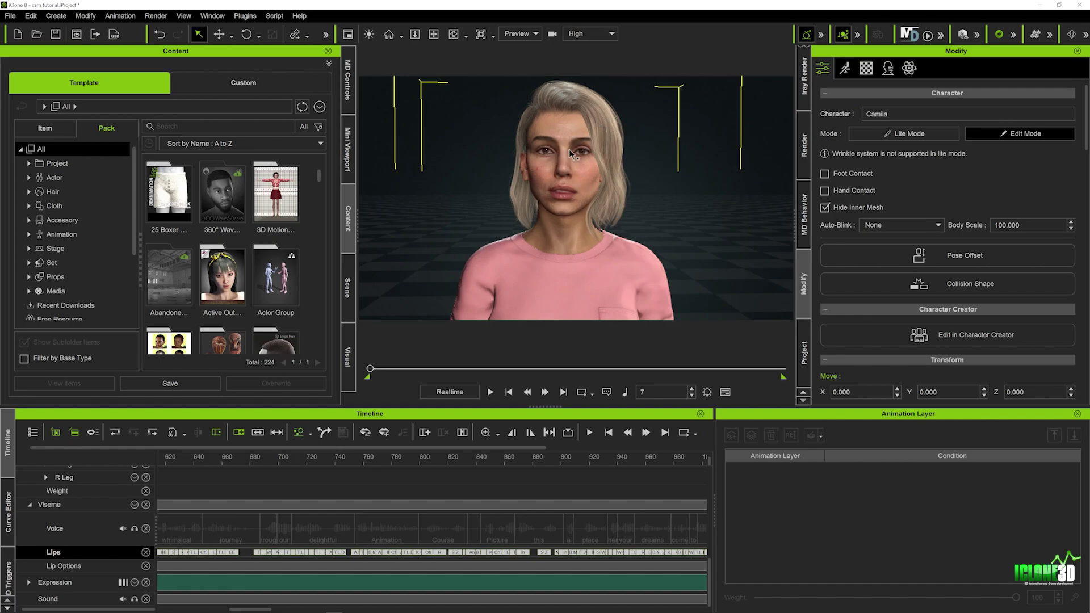
Export the current frame of the character as an FBX with the 3ds Max preset, saved to the Desktop as Cam 1.
{"action": "left_click", "coordinate": [9, 16]}
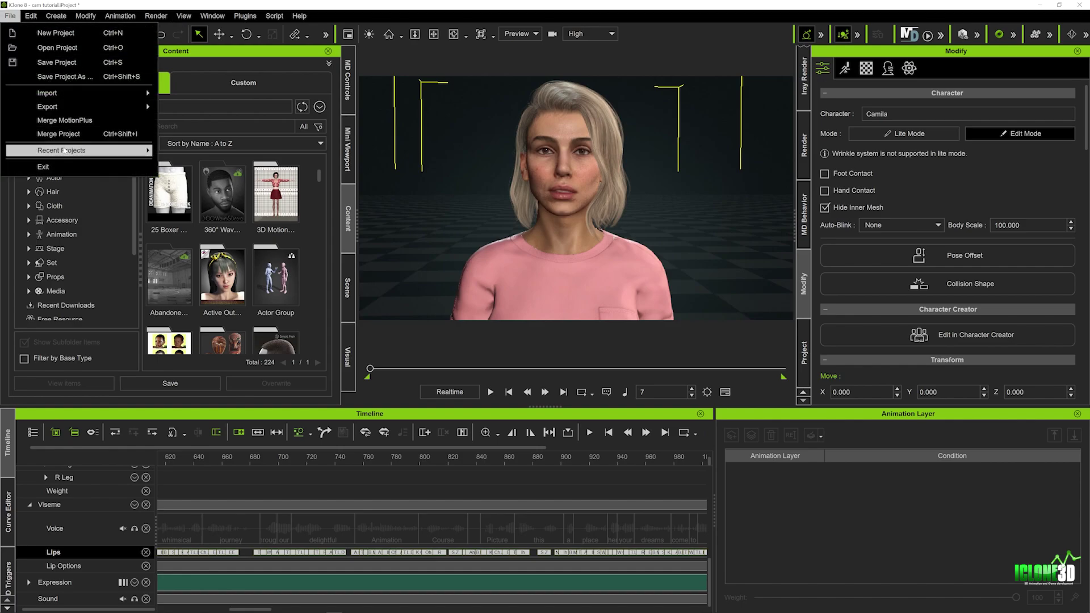
{"action": "mouse_move", "coordinate": [131, 107]}
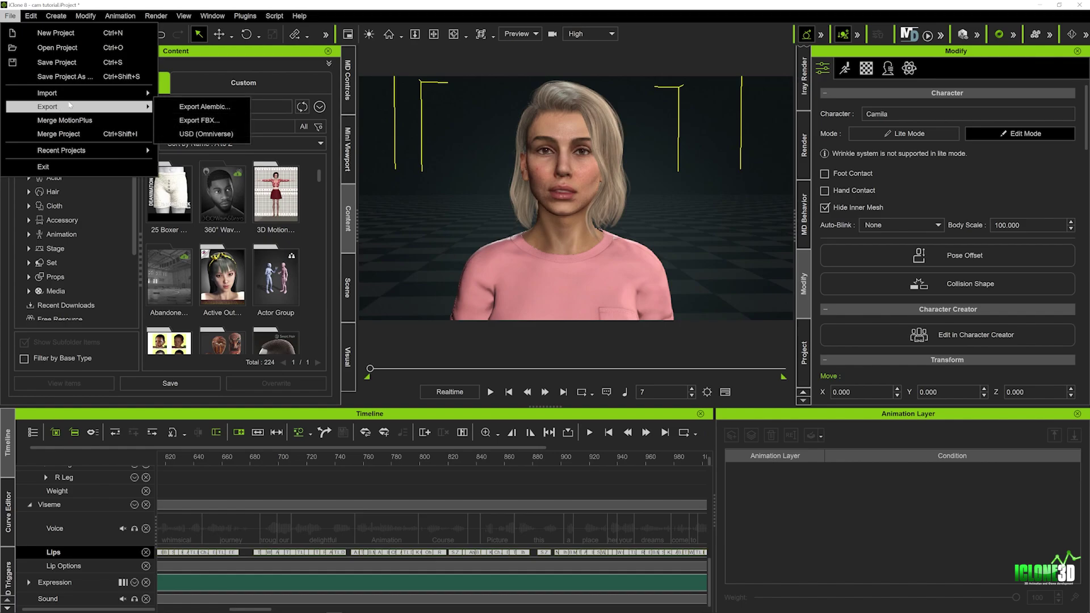
{"action": "left_click", "coordinate": [201, 121]}
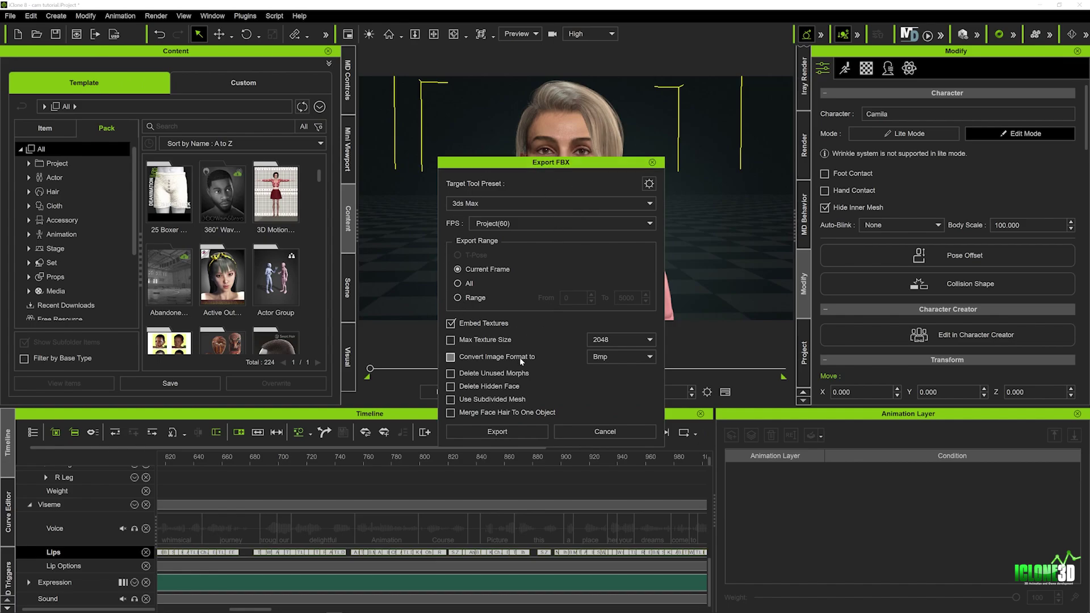
{"action": "left_click", "coordinate": [505, 433]}
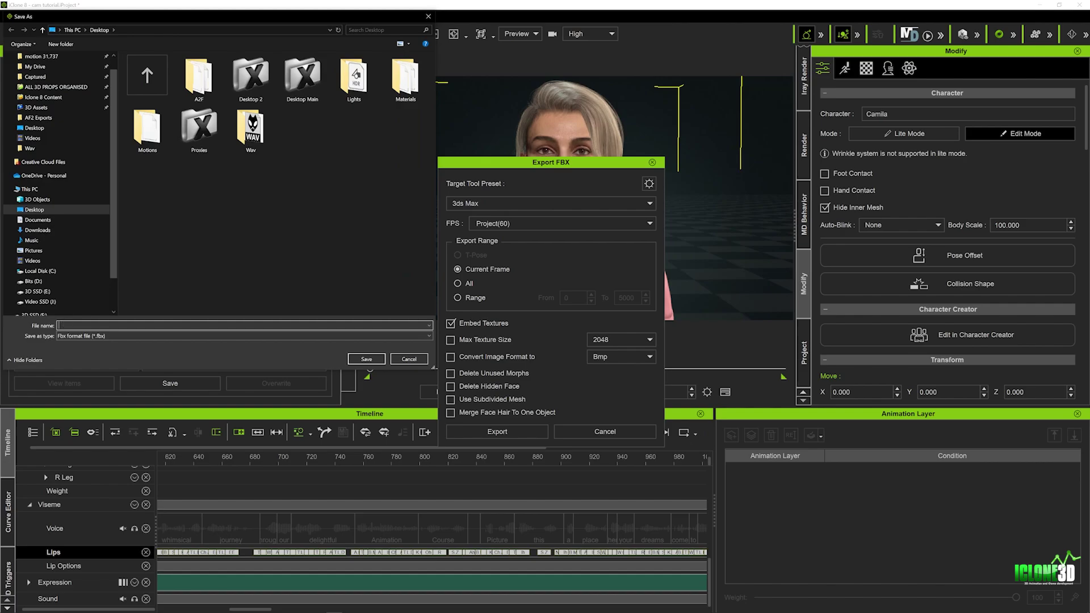
{"action": "key", "text": "Caps_Lock"}
{"action": "type", "text": "C"}
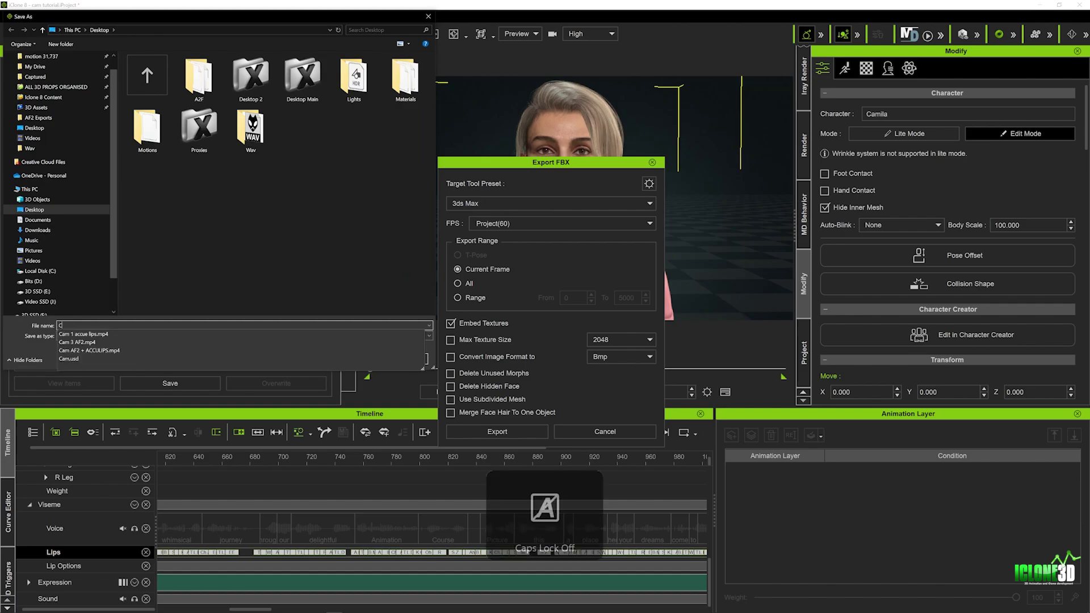
{"action": "type", "text": "am 1"}
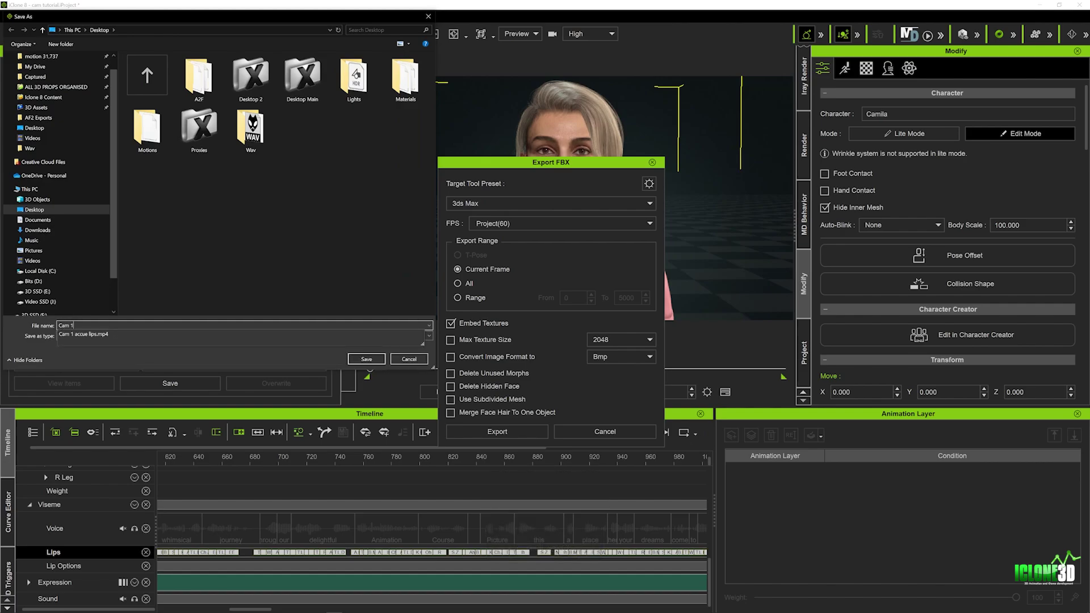
{"action": "left_click", "coordinate": [376, 360]}
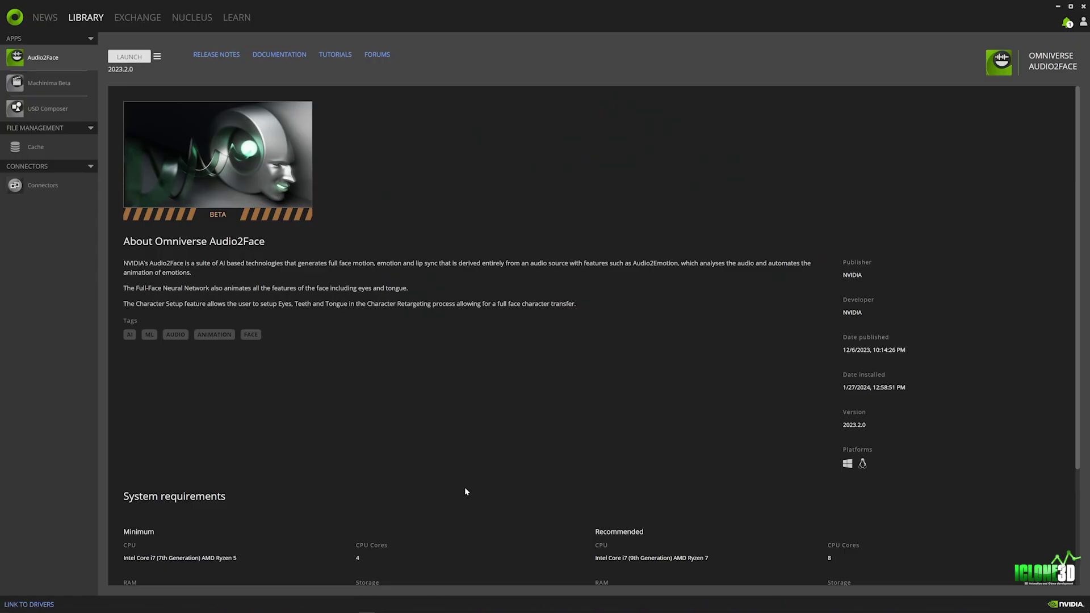
Launch Machinima Beta from the Omniverse Launcher library.
{"action": "left_click", "coordinate": [45, 86]}
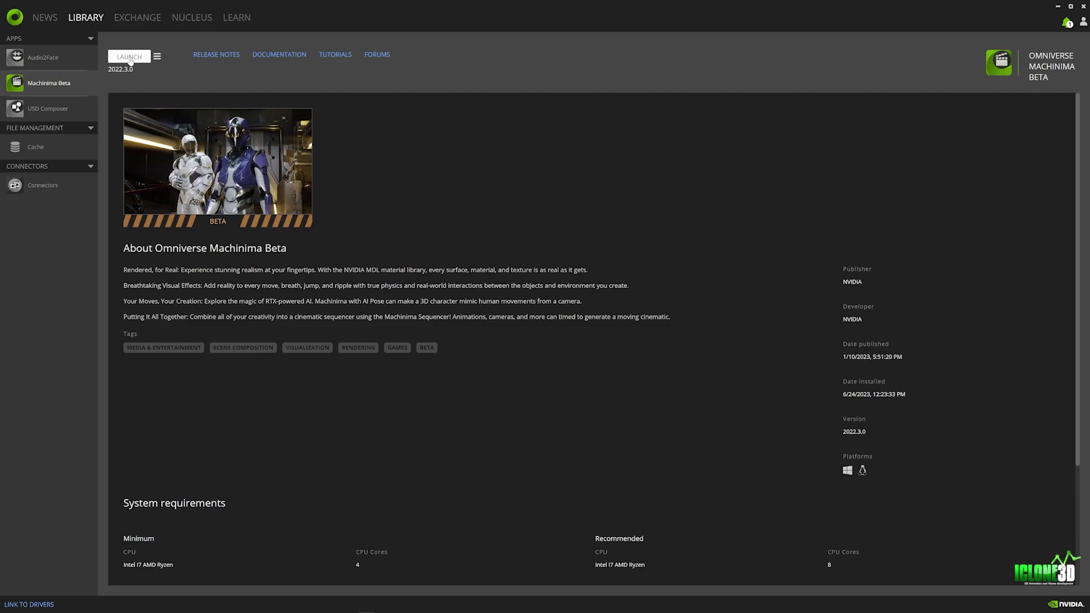
{"action": "left_click", "coordinate": [129, 58]}
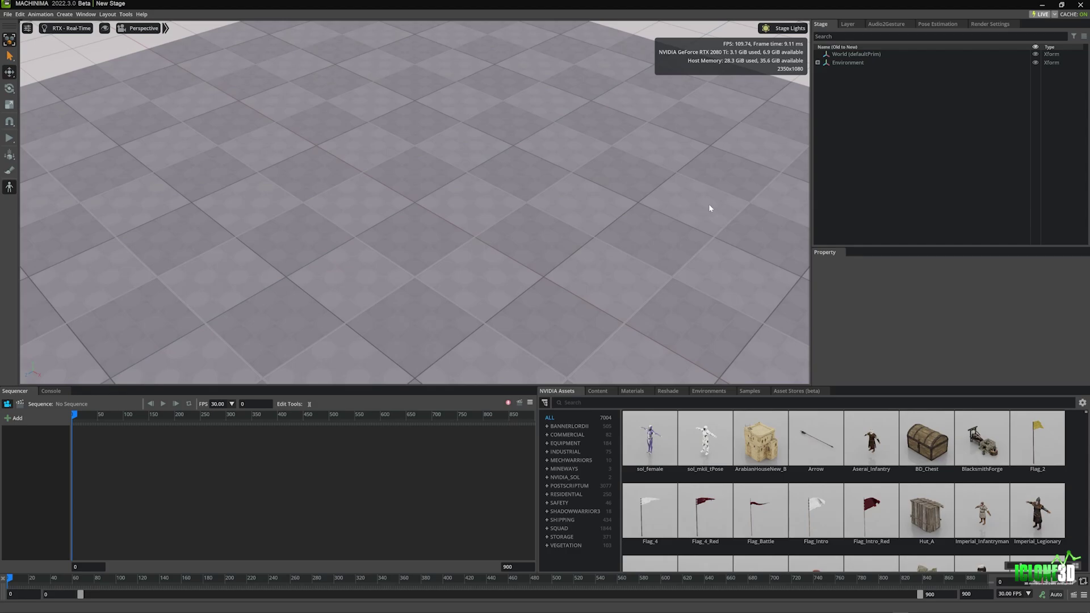
Import Cam 1.fbx from the Desktop into the new stage with the default import options.
{"action": "left_click", "coordinate": [8, 14]}
{"action": "left_click", "coordinate": [27, 77]}
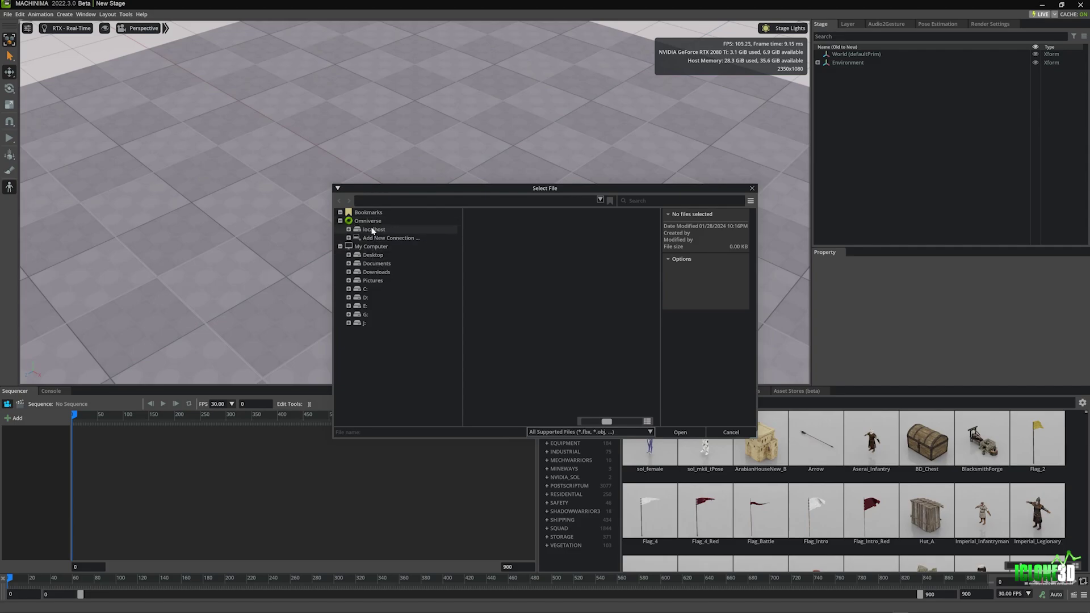
{"action": "left_click", "coordinate": [368, 255]}
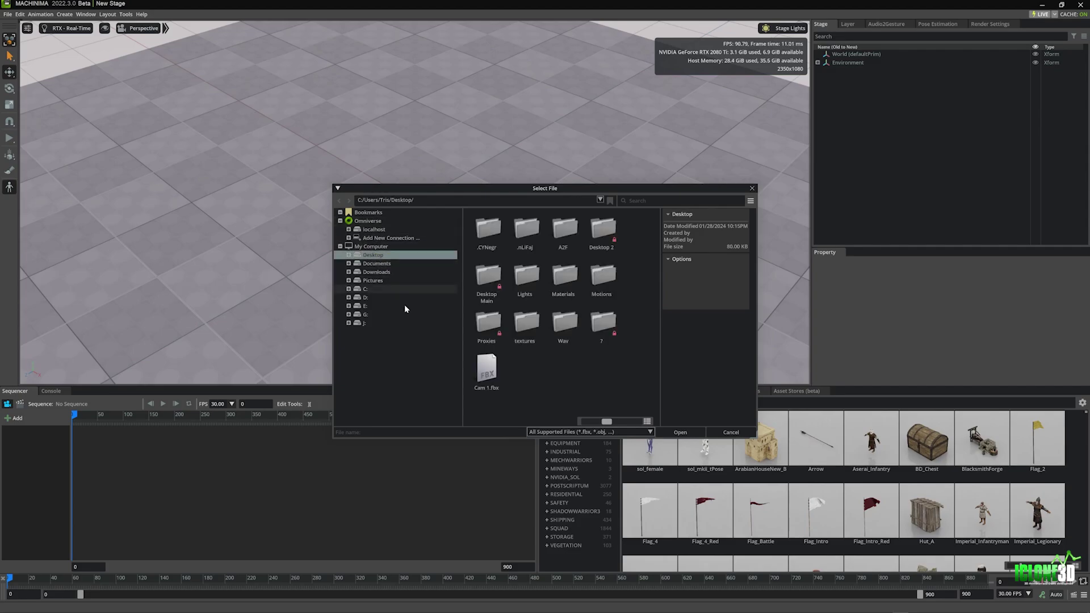
{"action": "left_click", "coordinate": [486, 372]}
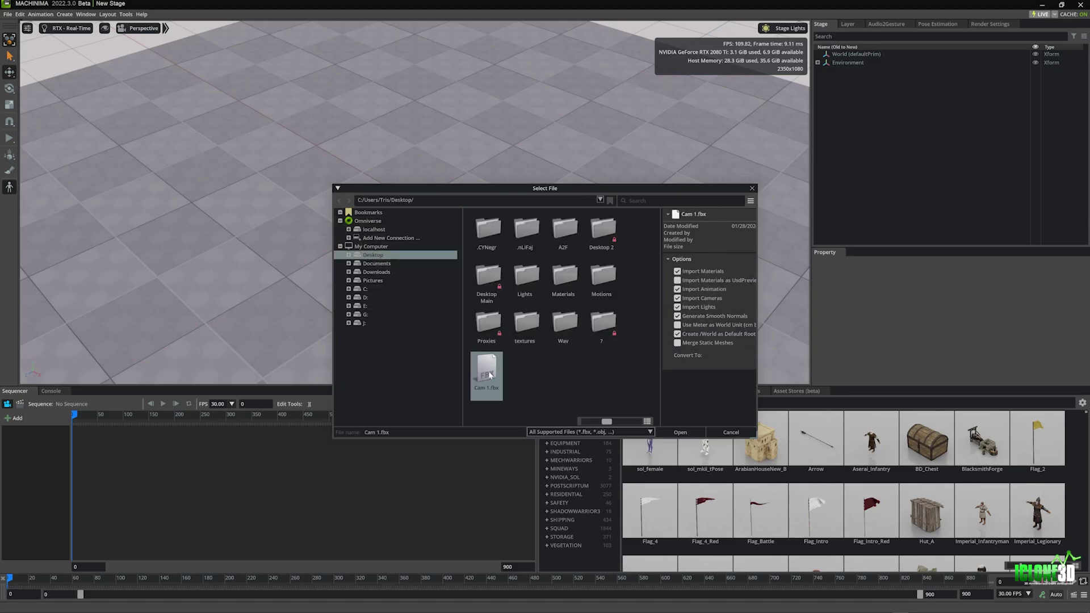
{"action": "left_click", "coordinate": [678, 433]}
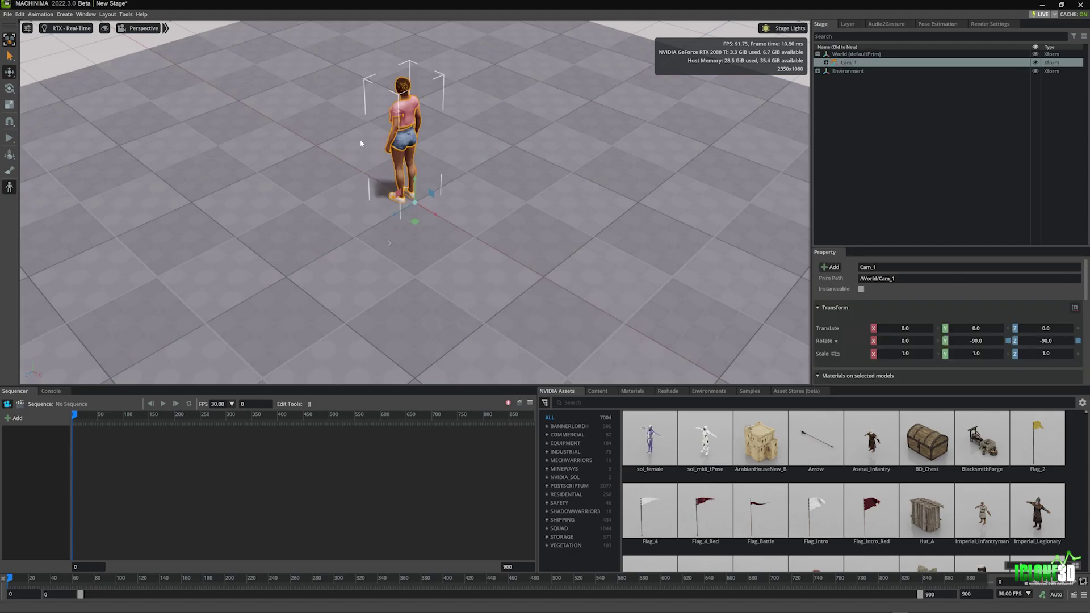
Set up an Audio2Gesture instance on the stage and remove its default grey mannequin mesh.
{"action": "left_click_drag", "start_coordinate": [336, 152], "coordinate": [669, 187], "text": "alt"}
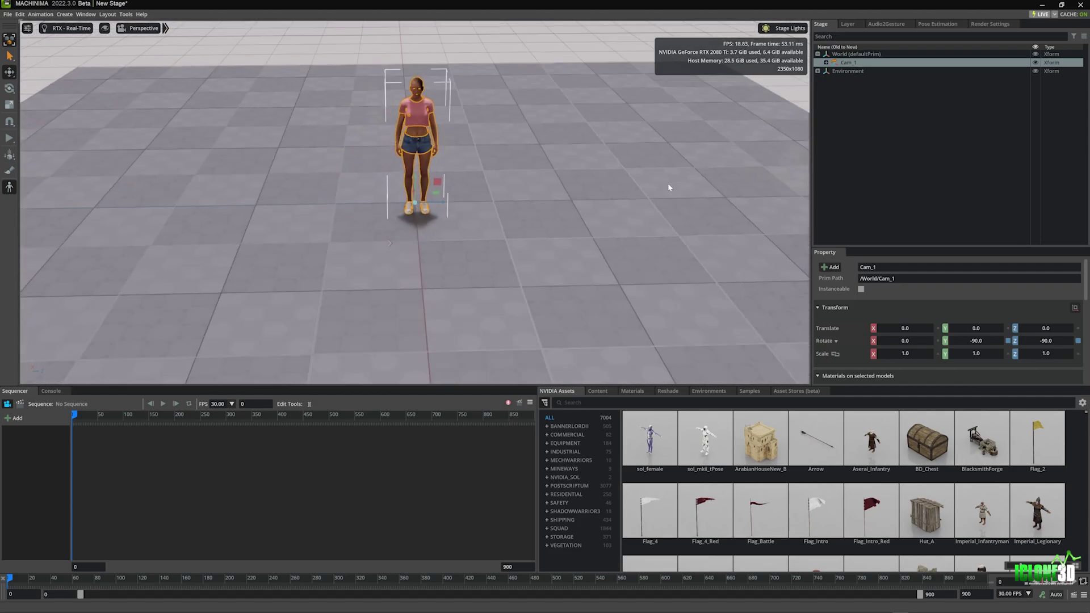
{"action": "left_click_drag", "start_coordinate": [520, 199], "coordinate": [452, 202], "text": "alt"}
{"action": "scroll", "coordinate": [443, 132], "scroll_direction": "up", "scroll_amount": 3}
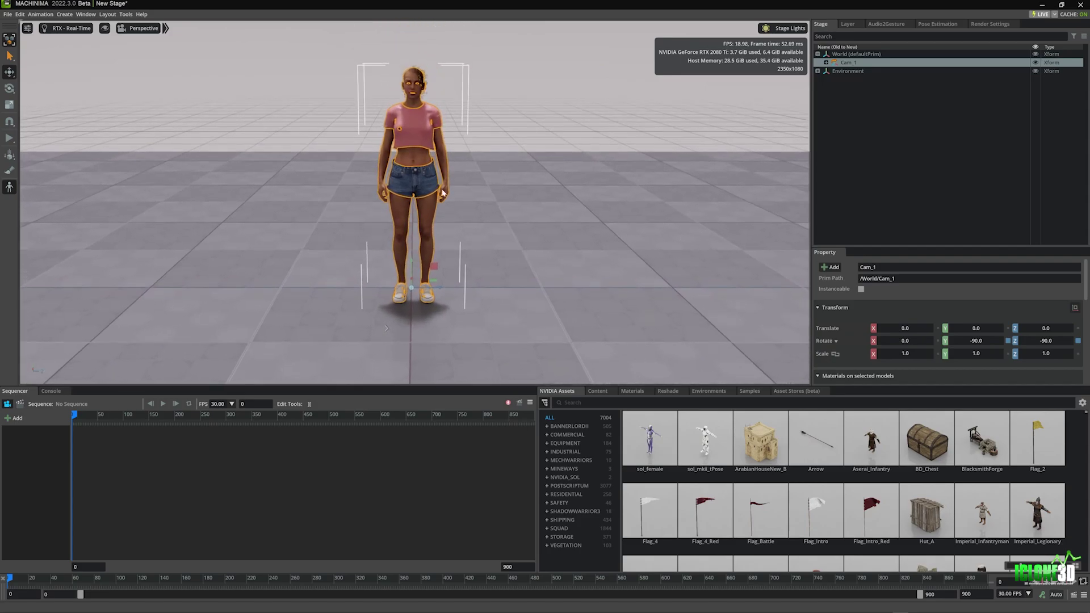
{"action": "scroll", "coordinate": [443, 193], "scroll_direction": "up", "scroll_amount": 3}
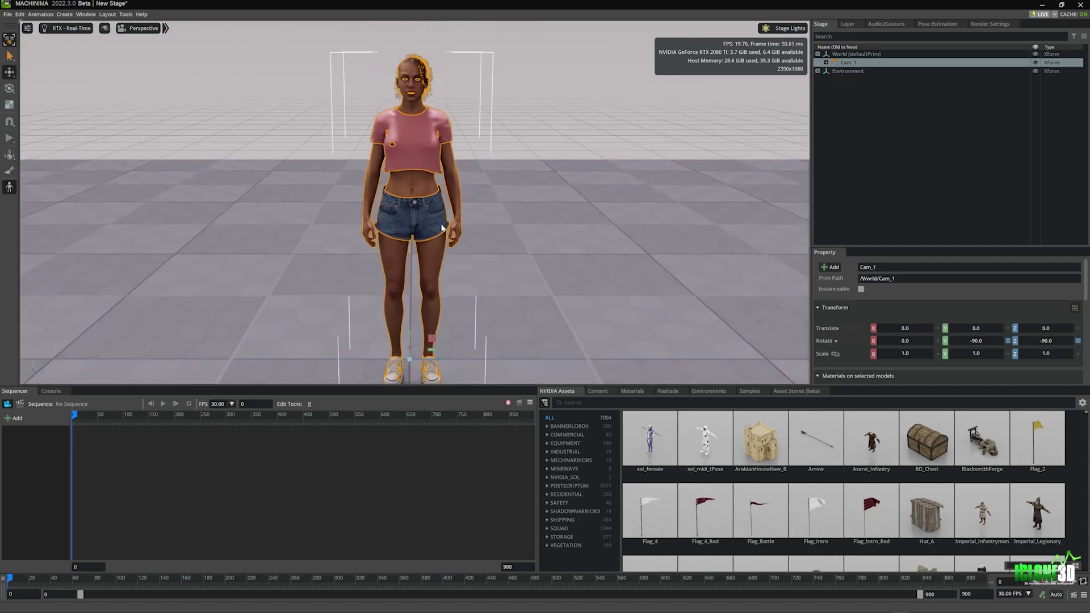
{"action": "scroll", "coordinate": [445, 203], "scroll_direction": "up", "scroll_amount": 2}
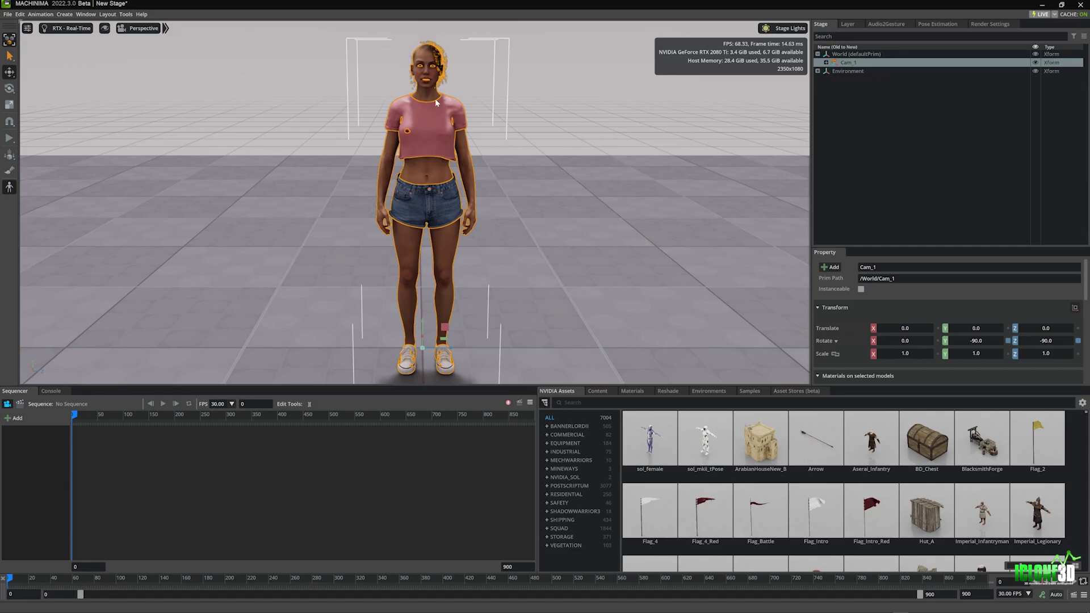
{"action": "left_click", "coordinate": [887, 25]}
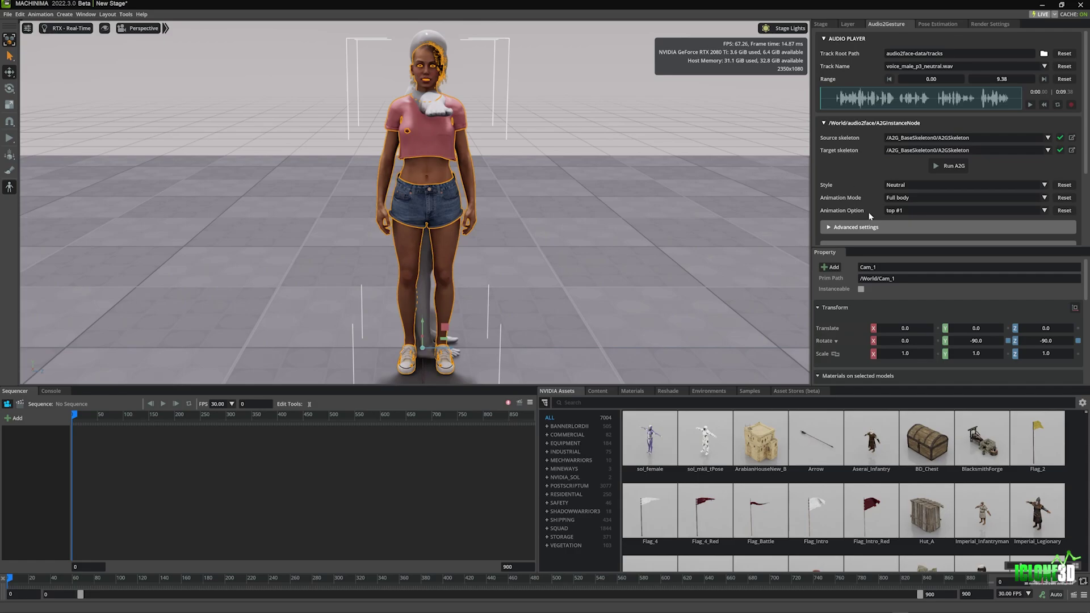
{"action": "left_click", "coordinate": [432, 41]}
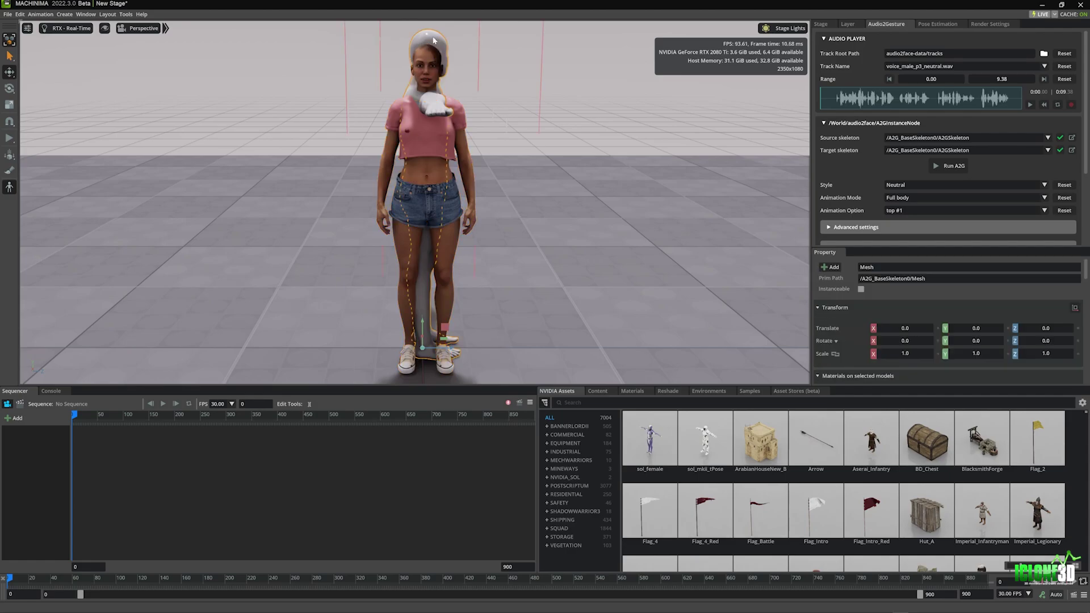
{"action": "left_click", "coordinate": [426, 40]}
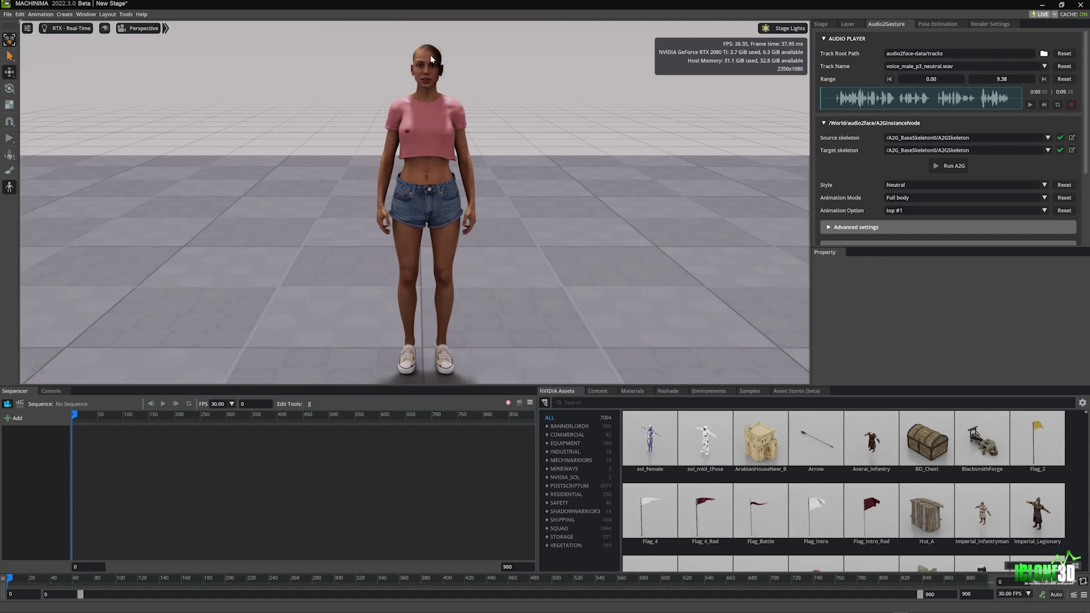
Set the Audio2Gesture target skeleton to /World/Cam_1/CC_Base_BoneRoot0/Skeleton and run its retarget setup.
{"action": "left_click", "coordinate": [432, 57]}
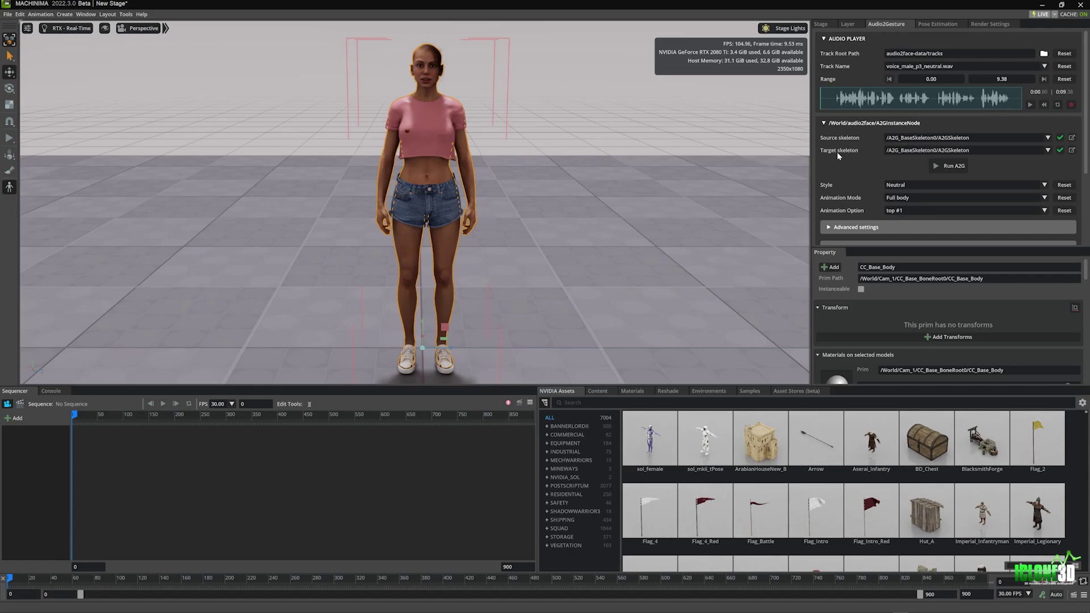
{"action": "left_click", "coordinate": [1046, 151]}
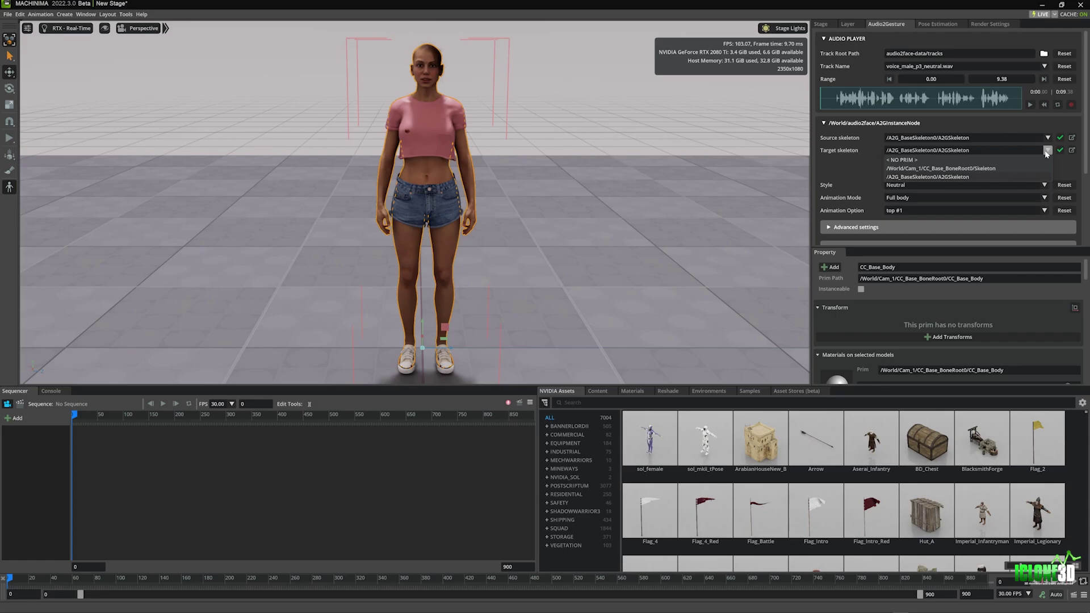
{"action": "left_click", "coordinate": [926, 169]}
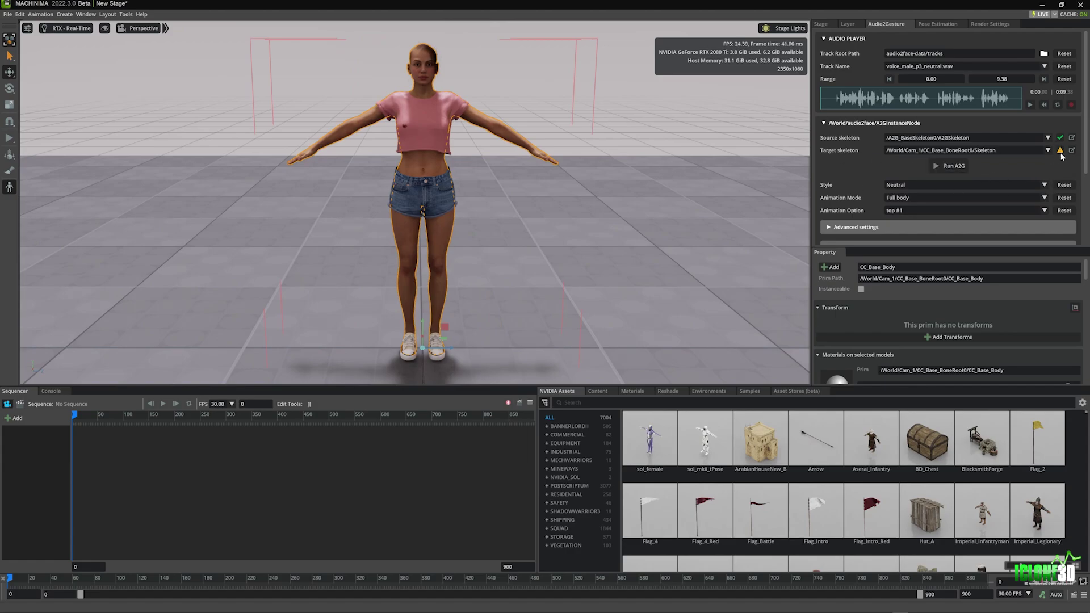
{"action": "mouse_move", "coordinate": [1061, 153]}
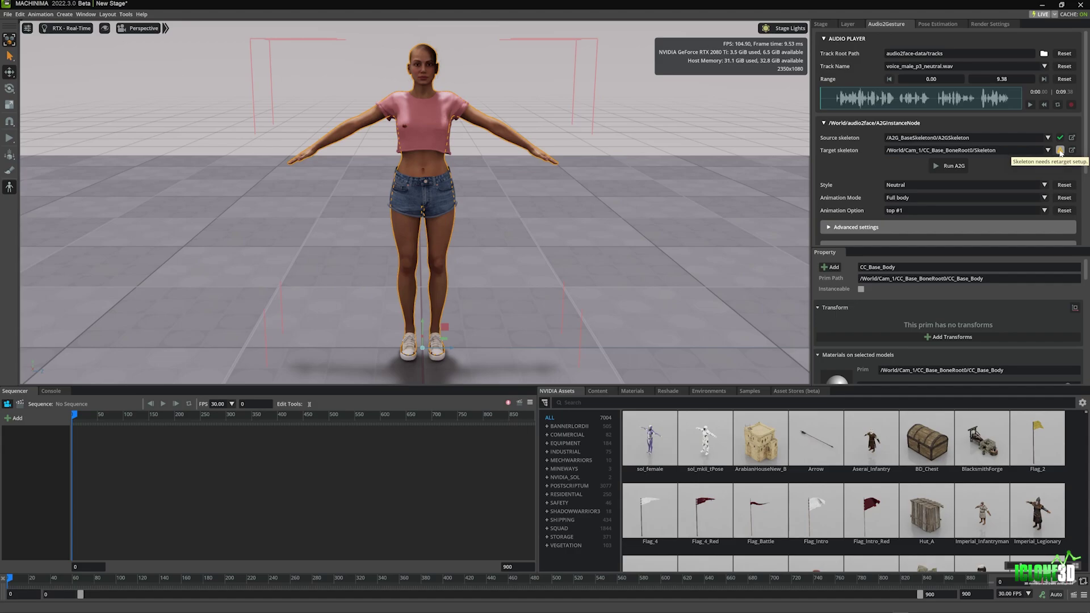
{"action": "left_click", "coordinate": [1060, 151]}
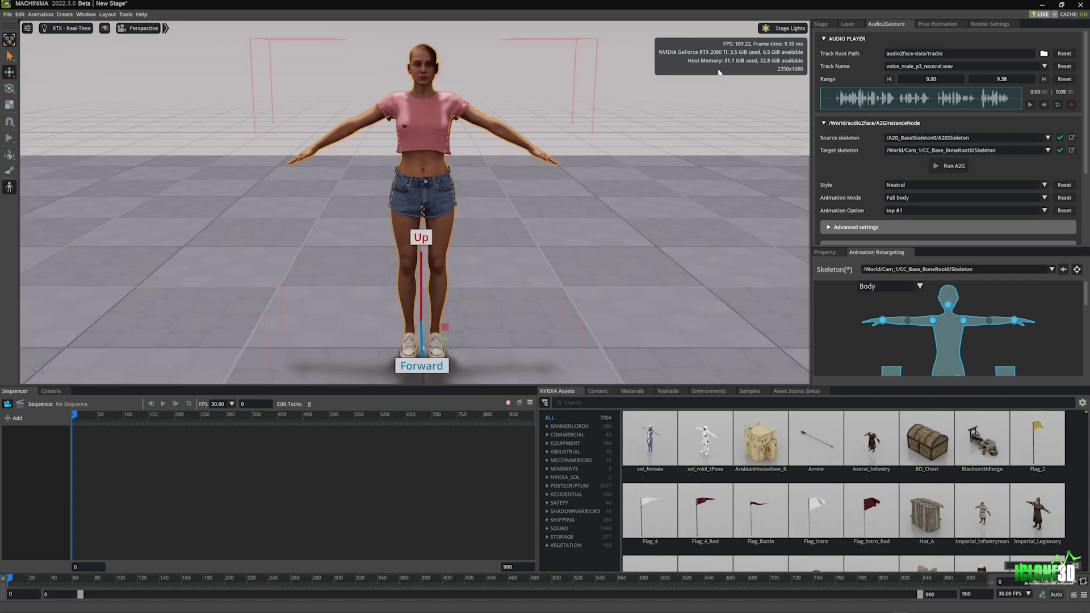
Load A2F Tutorial.wav into the audio player by setting the track root path to the Desktop's Wav folder.
{"action": "left_click", "coordinate": [1044, 54]}
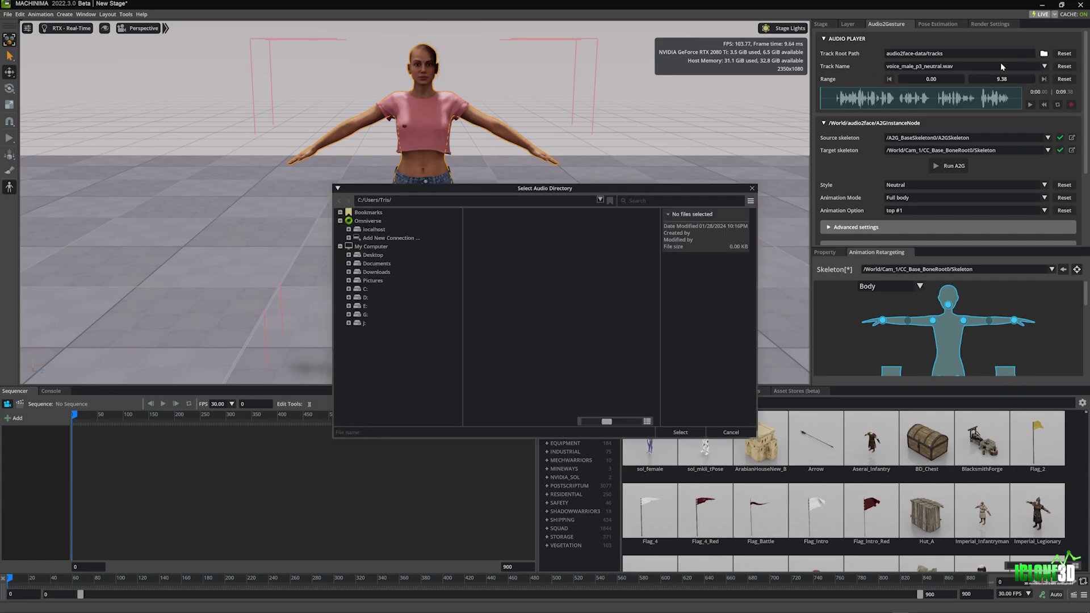
{"action": "left_click", "coordinate": [368, 255]}
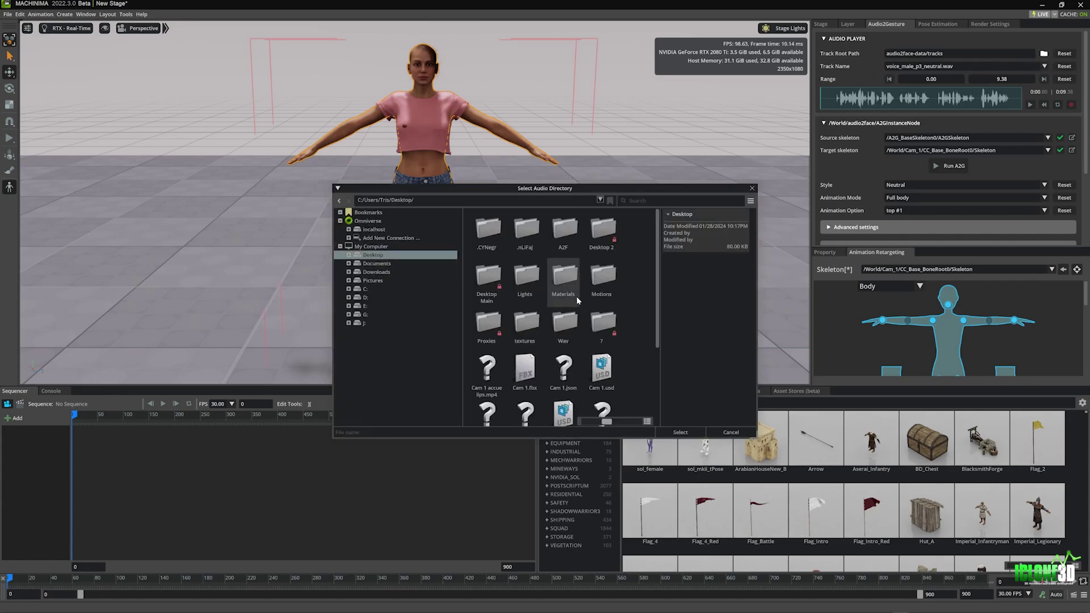
{"action": "double_click", "coordinate": [571, 323]}
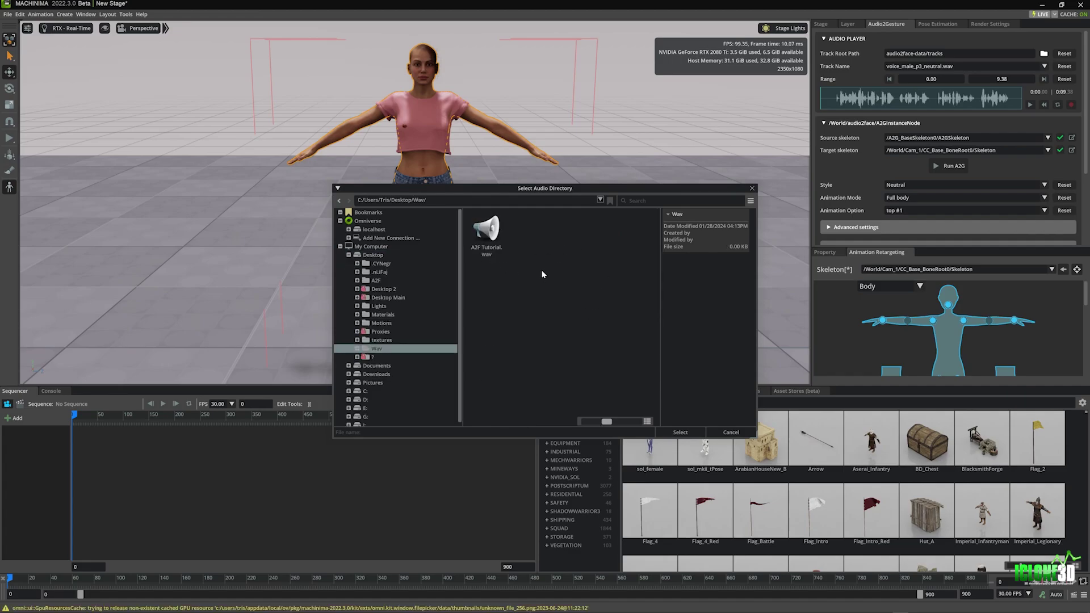
{"action": "left_click", "coordinate": [490, 235]}
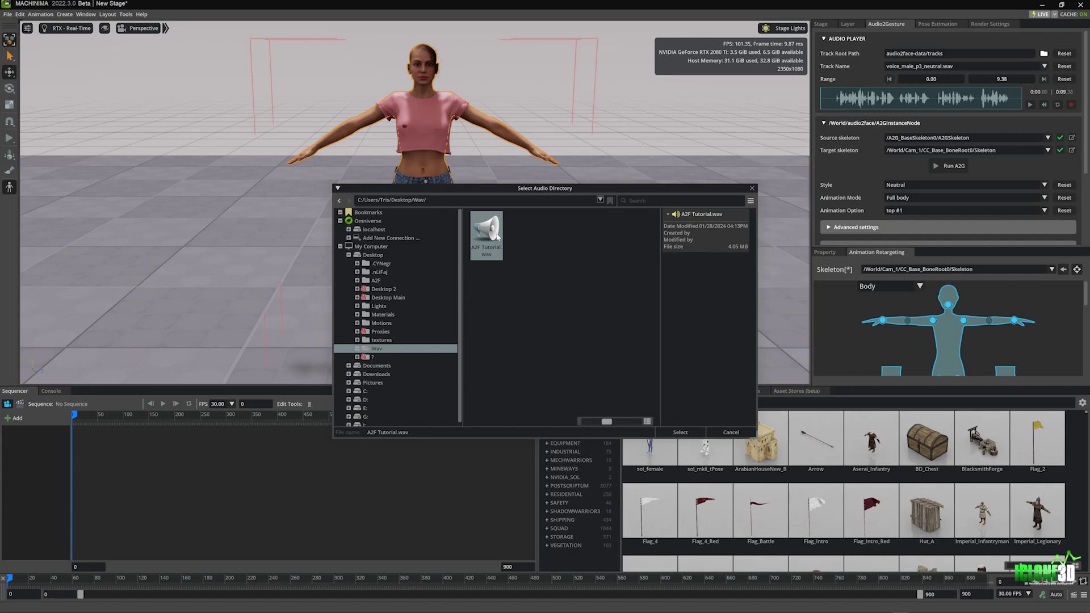
{"action": "left_click", "coordinate": [680, 432]}
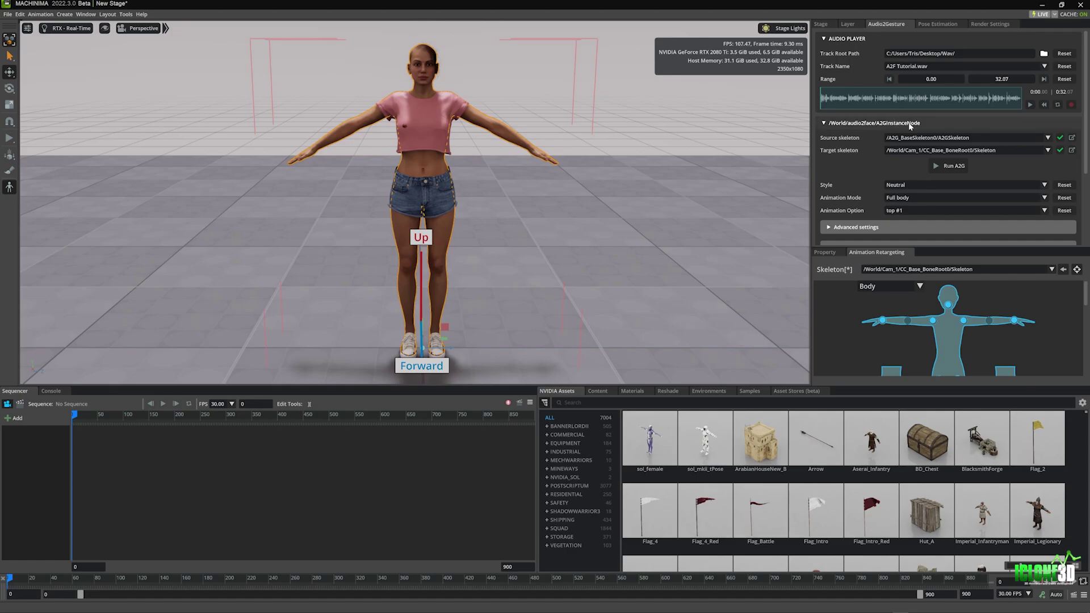
Expand the advanced and animation graph settings, and run Audio2Gesture on the loaded track with the Neutral style.
{"action": "scroll", "coordinate": [860, 195], "scroll_direction": "down", "scroll_amount": 1}
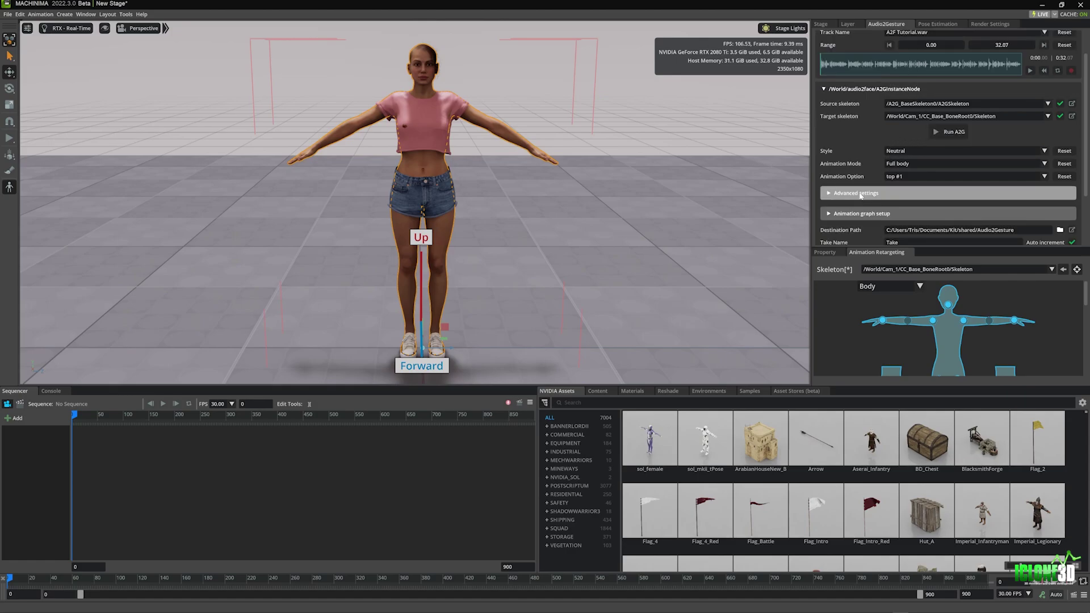
{"action": "left_click", "coordinate": [832, 194]}
{"action": "scroll", "coordinate": [876, 169], "scroll_direction": "down", "scroll_amount": 1}
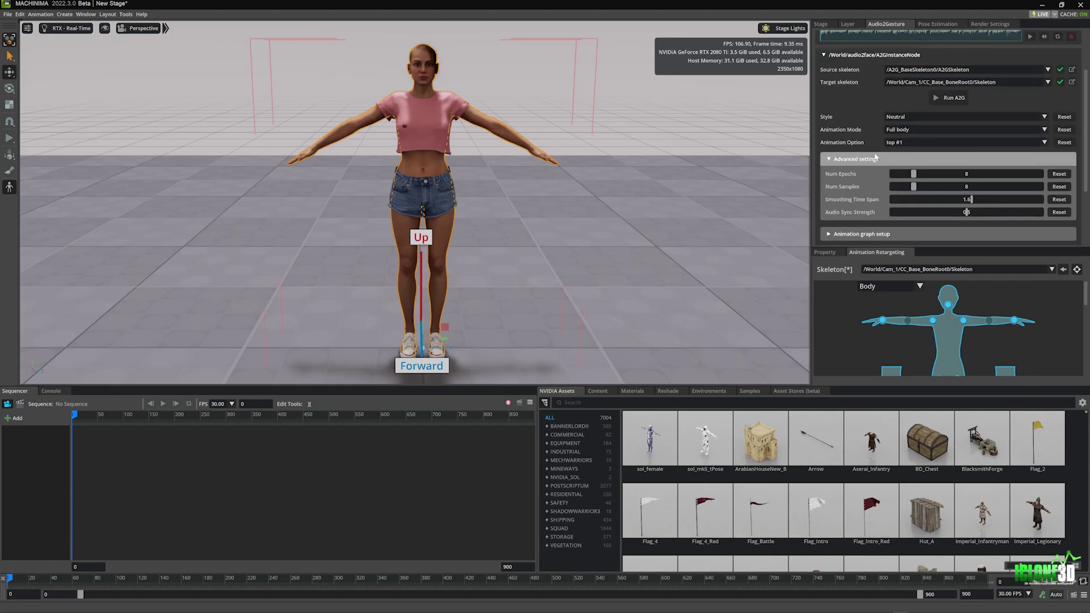
{"action": "left_click", "coordinate": [852, 233]}
{"action": "scroll", "coordinate": [861, 193], "scroll_direction": "down", "scroll_amount": 3}
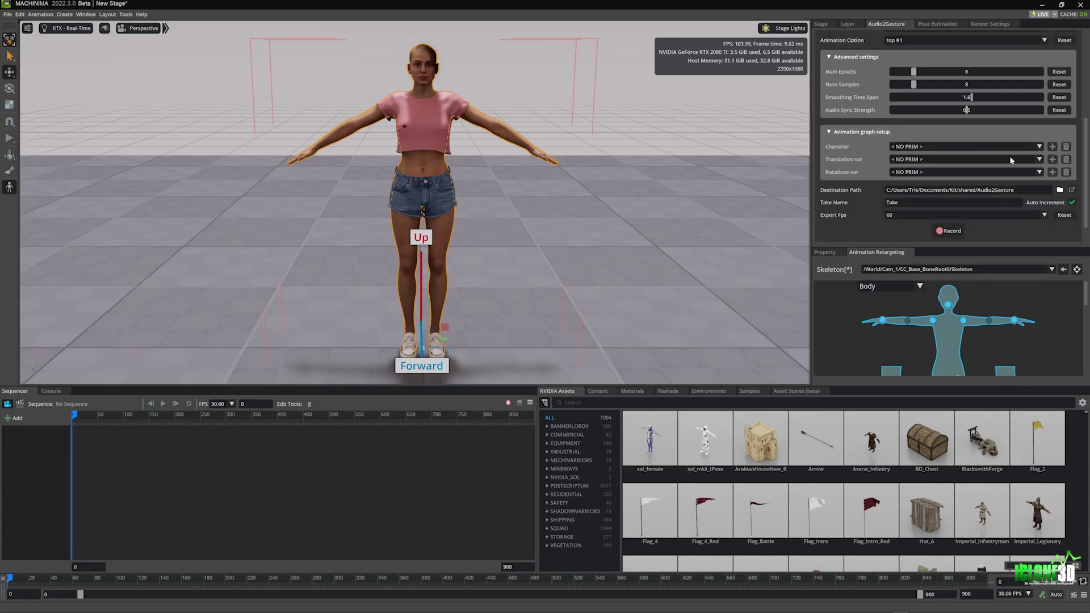
{"action": "scroll", "coordinate": [1016, 171], "scroll_direction": "up", "scroll_amount": 2}
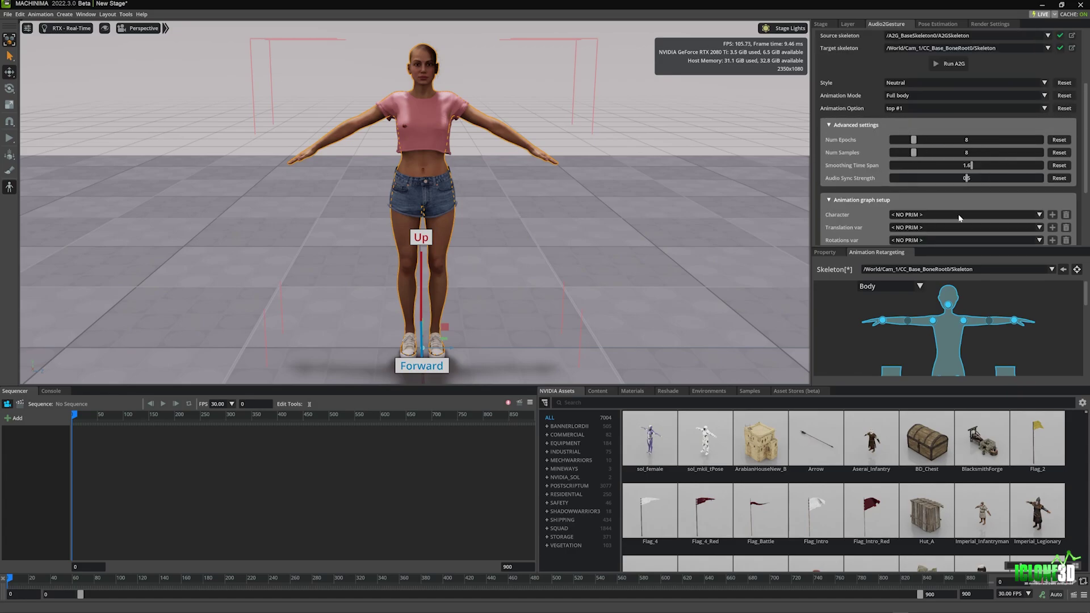
{"action": "scroll", "coordinate": [955, 189], "scroll_direction": "up", "scroll_amount": 2}
{"action": "left_click", "coordinate": [953, 132]}
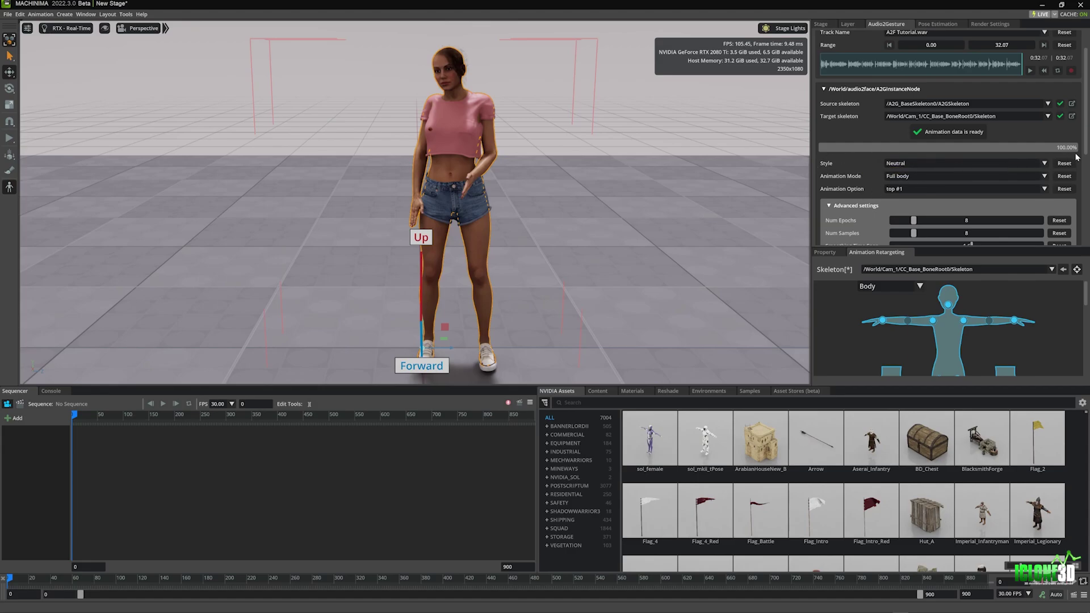
Set the gesture style to Public speech and the animation option to top #3, keeping Full body mode, and run Audio2Gesture again.
{"action": "left_click", "coordinate": [1044, 163]}
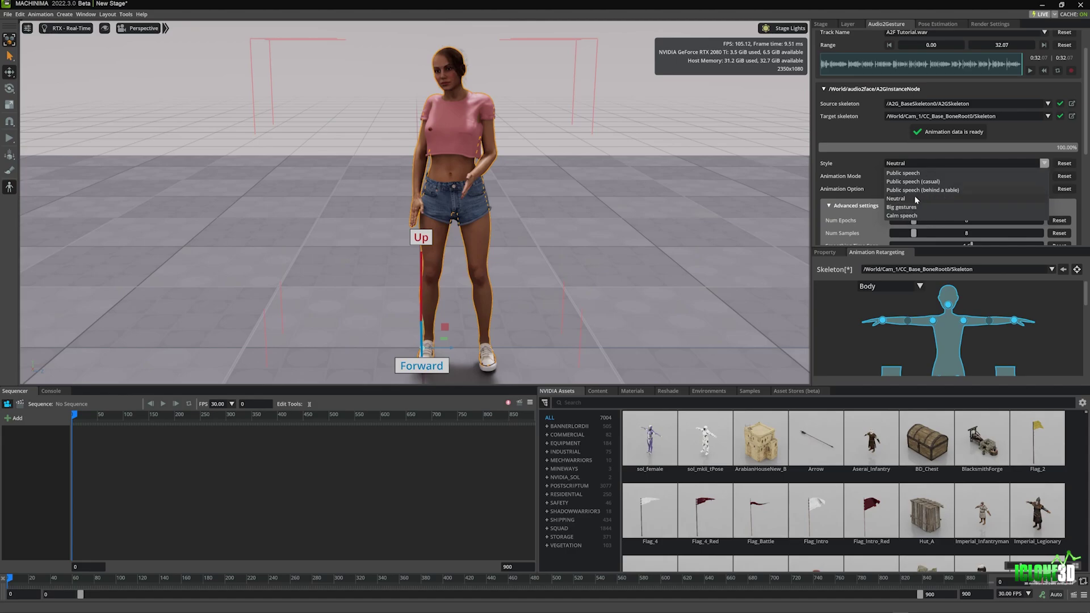
{"action": "left_click", "coordinate": [903, 173]}
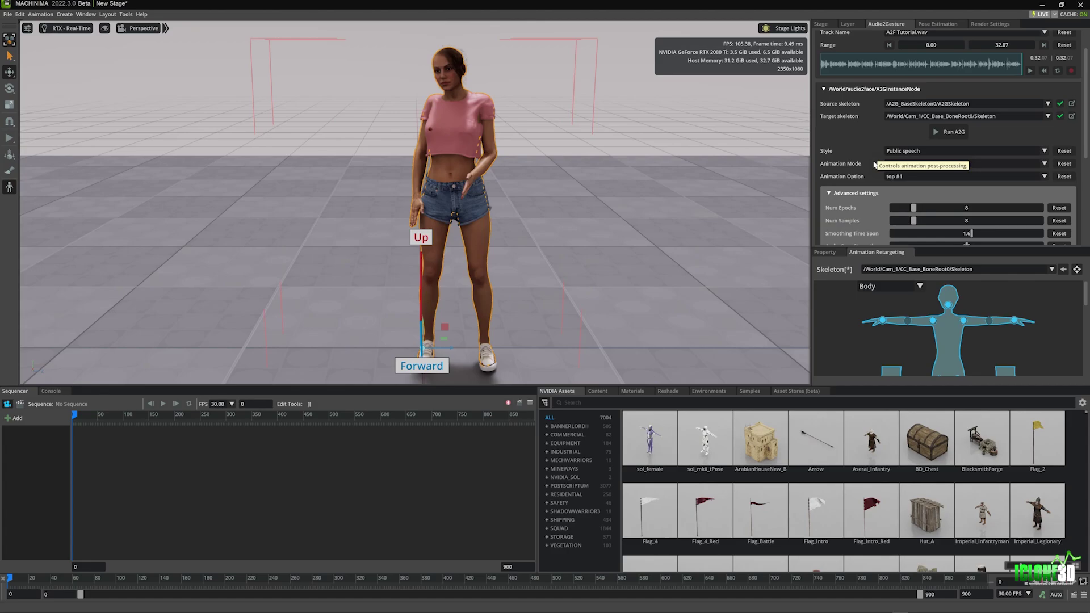
{"action": "left_click", "coordinate": [915, 166]}
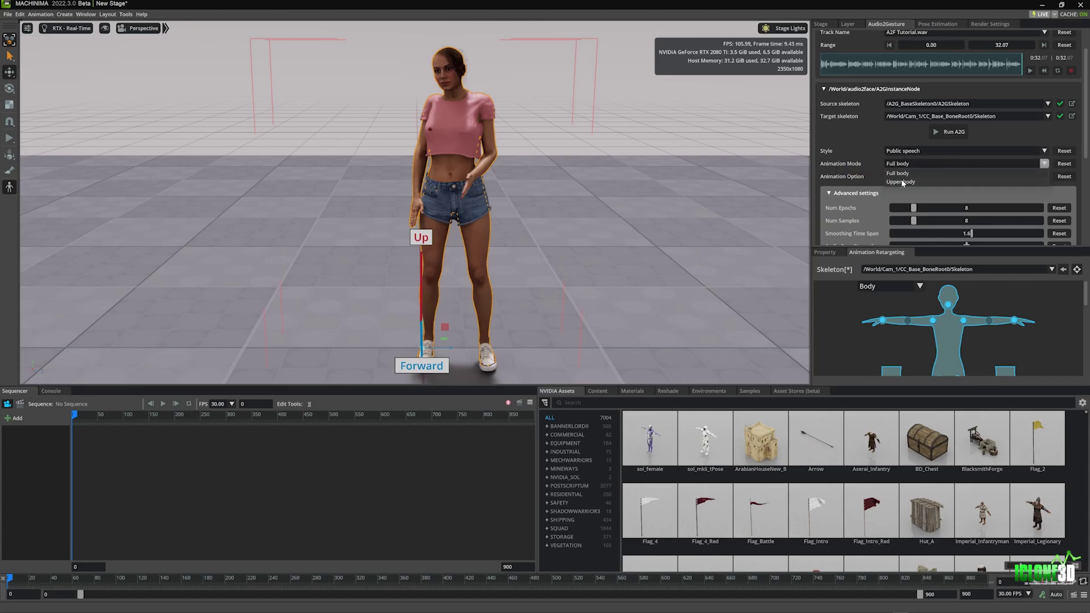
{"action": "left_click", "coordinate": [866, 157]}
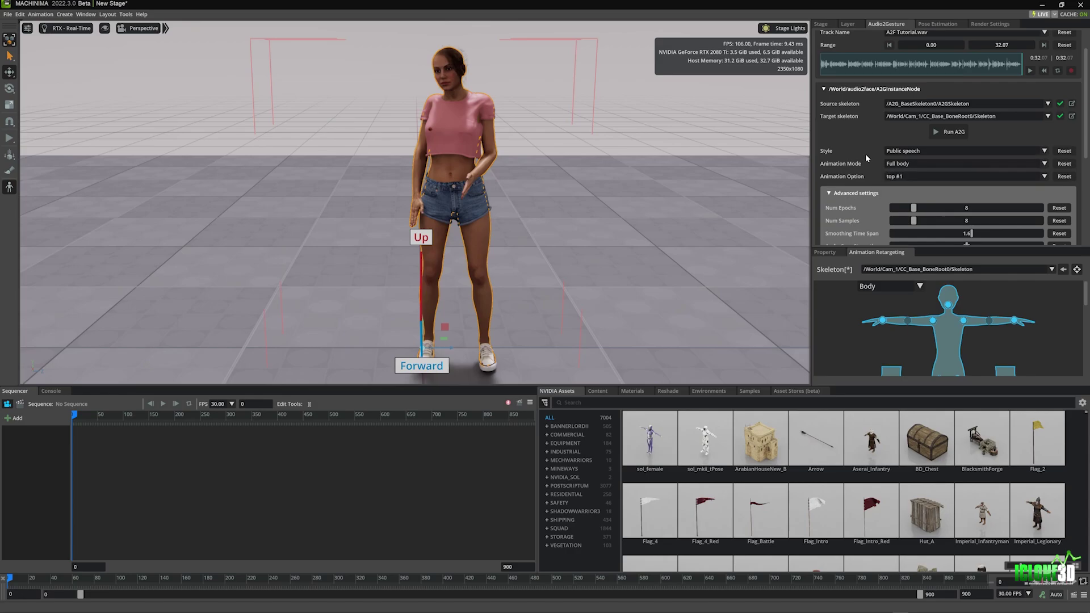
{"action": "left_click", "coordinate": [925, 181]}
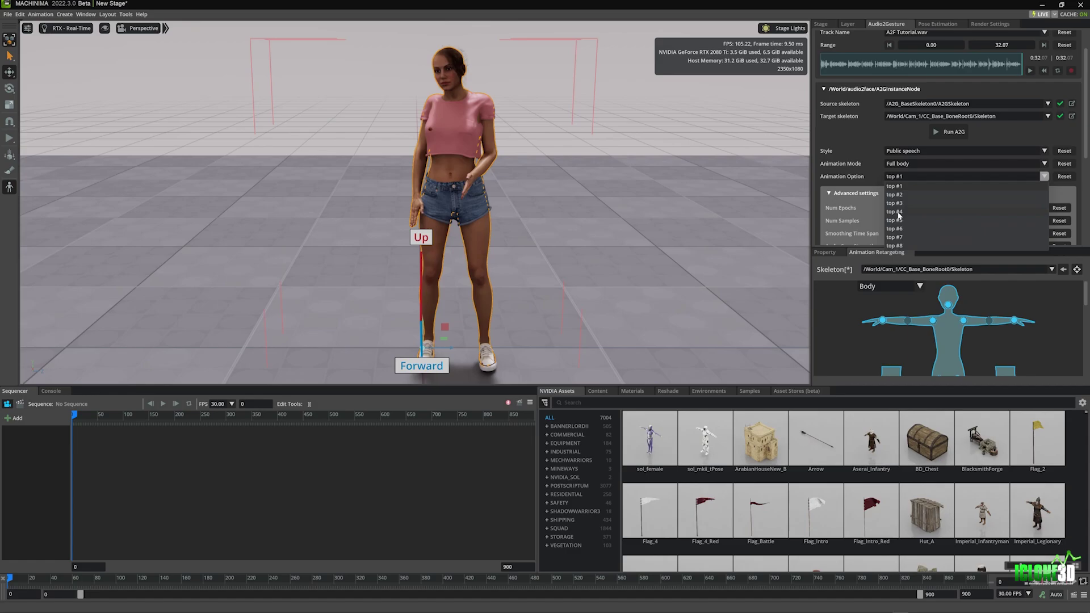
{"action": "left_click", "coordinate": [897, 203]}
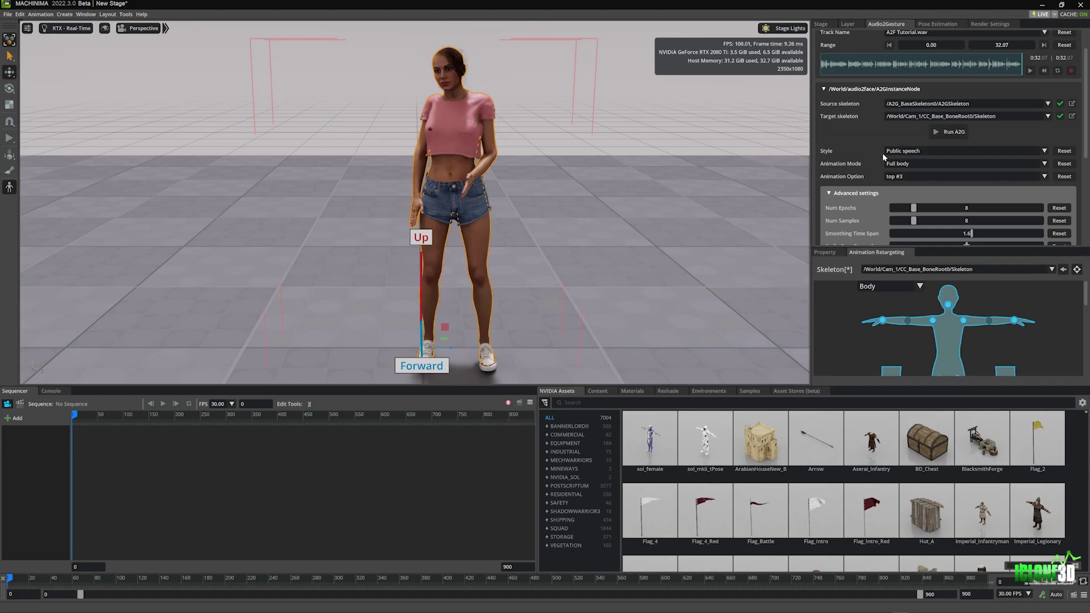
{"action": "left_click", "coordinate": [949, 131]}
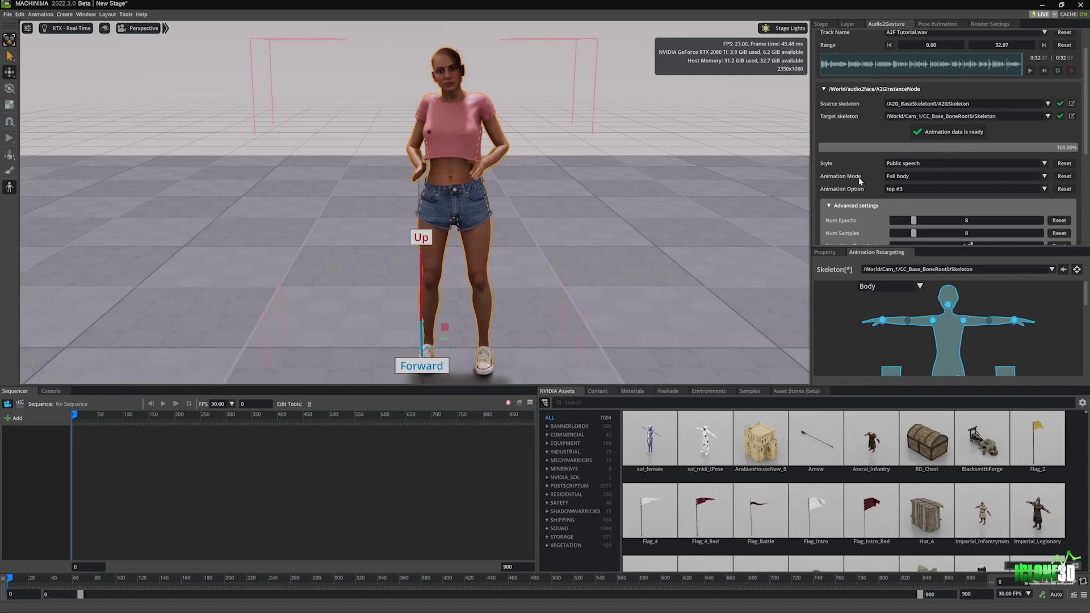
Set the gesture style to Calm speech and the animation option to top #1, run Audio2Gesture, and pause the playback partway.
{"action": "left_click", "coordinate": [926, 161]}
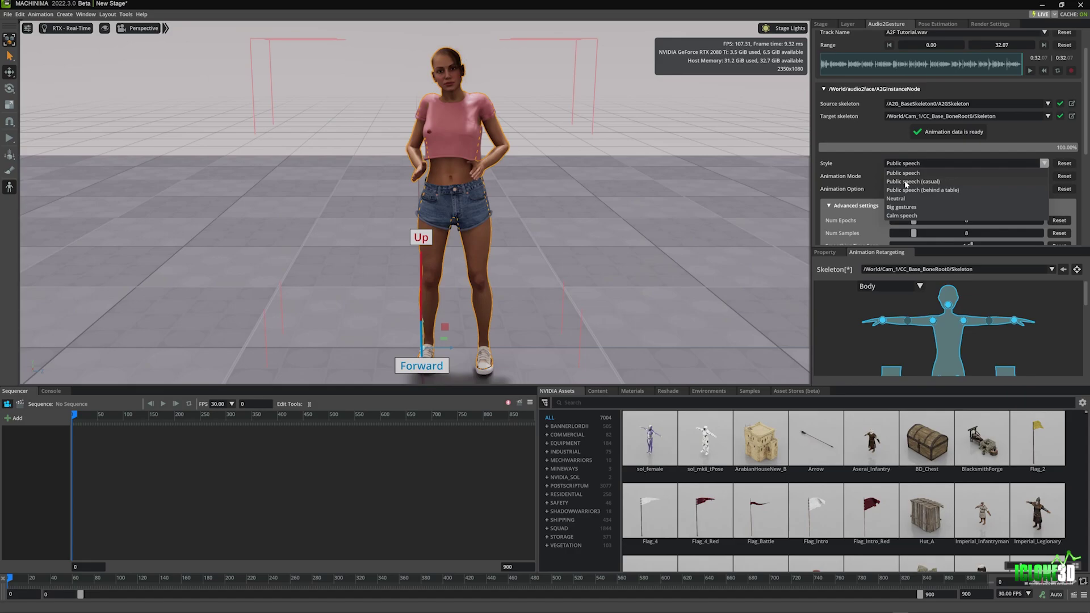
{"action": "left_click", "coordinate": [902, 216]}
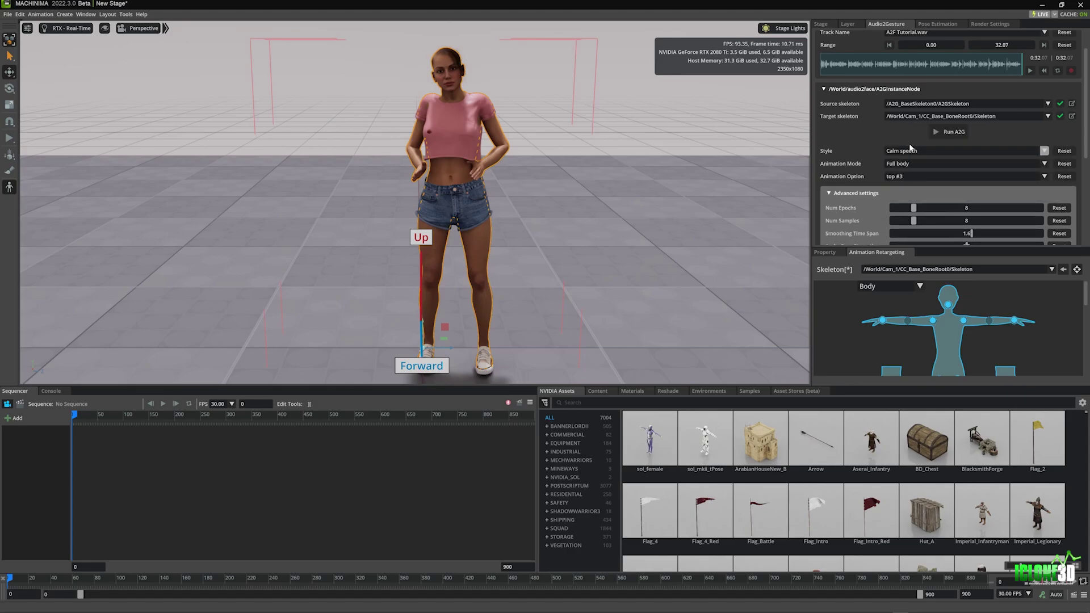
{"action": "left_click", "coordinate": [899, 177]}
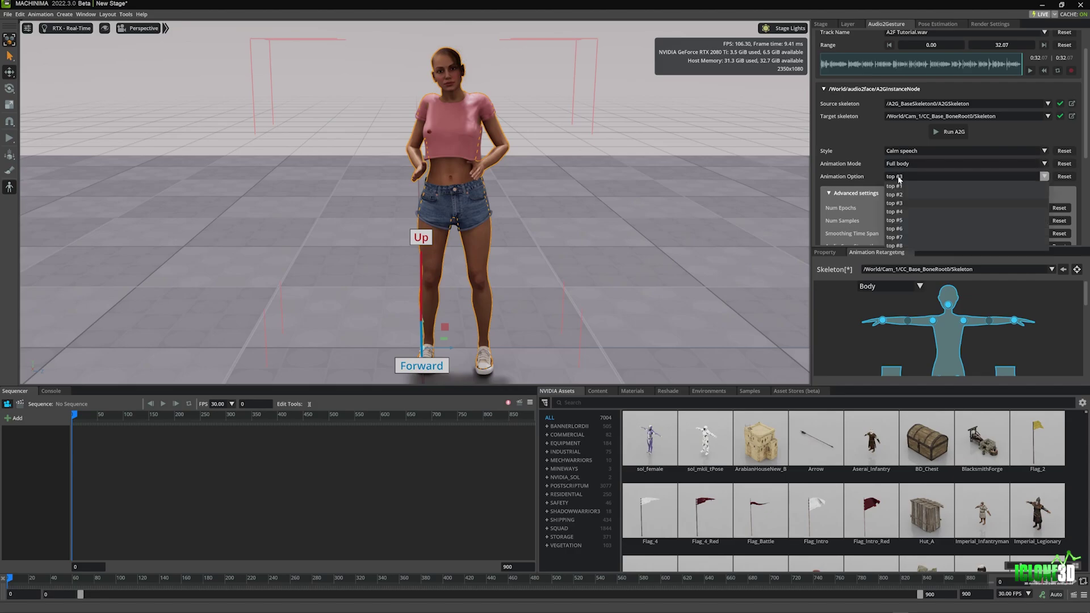
{"action": "left_click", "coordinate": [896, 187]}
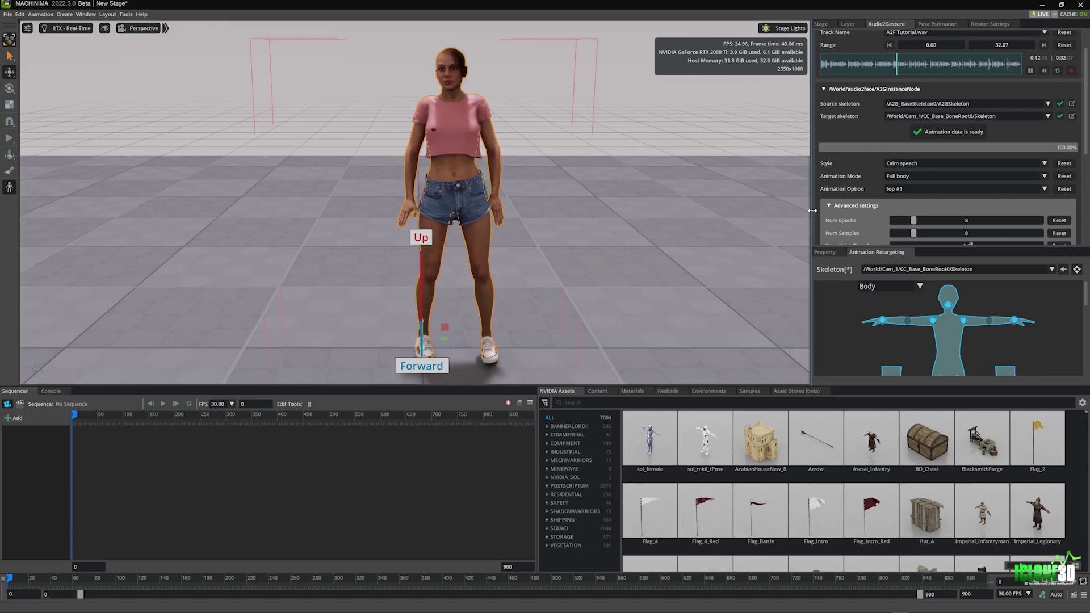
{"action": "left_click", "coordinate": [1031, 70]}
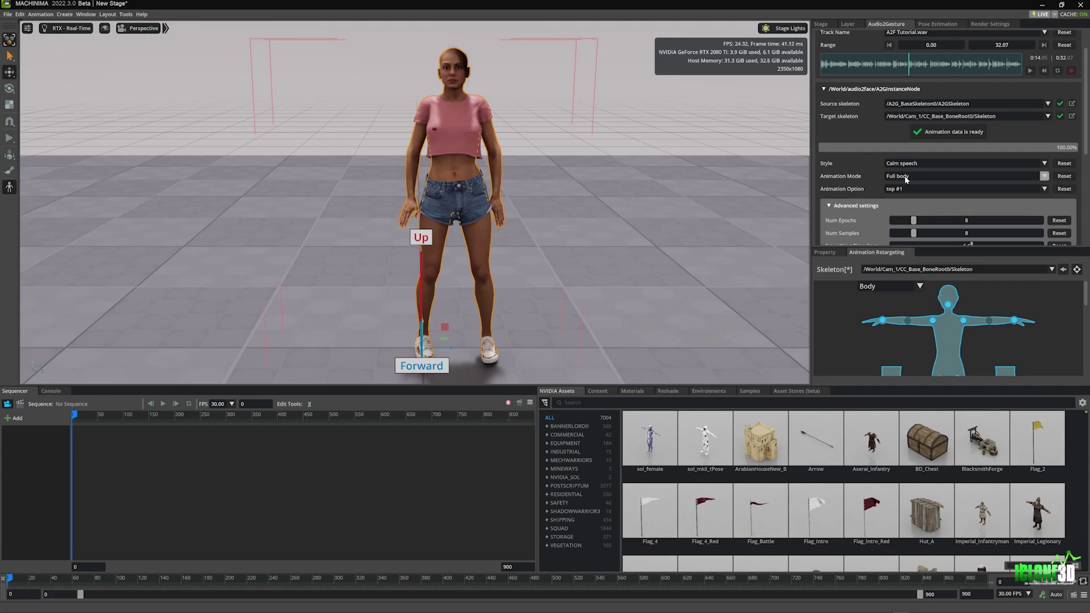
Set the gesture style to Big gestures and the animation option to top #8, and run Audio2Gesture on the track.
{"action": "left_click", "coordinate": [926, 164]}
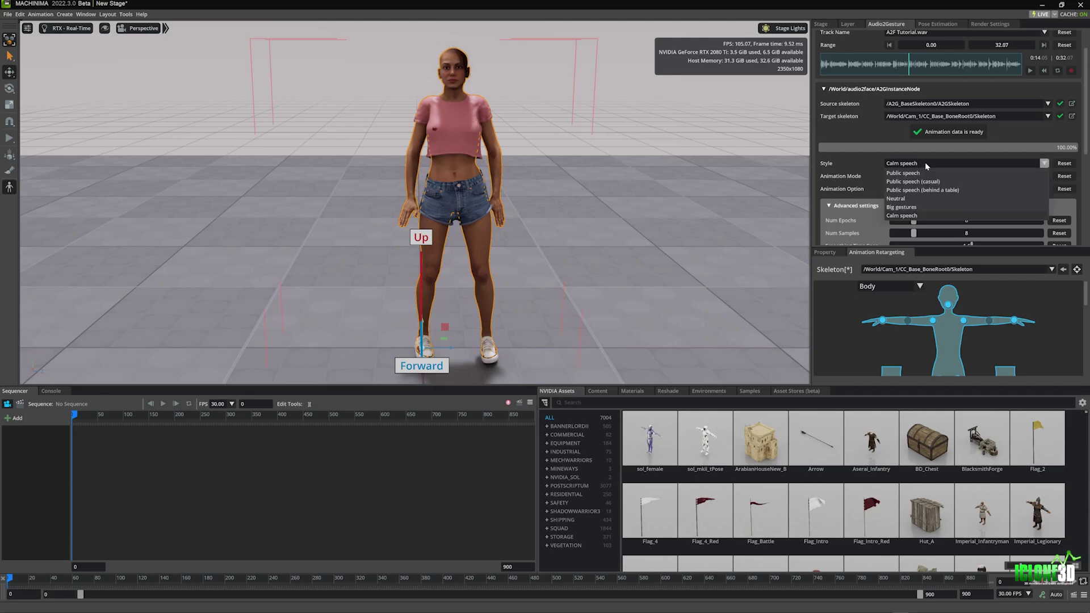
{"action": "left_click", "coordinate": [902, 207]}
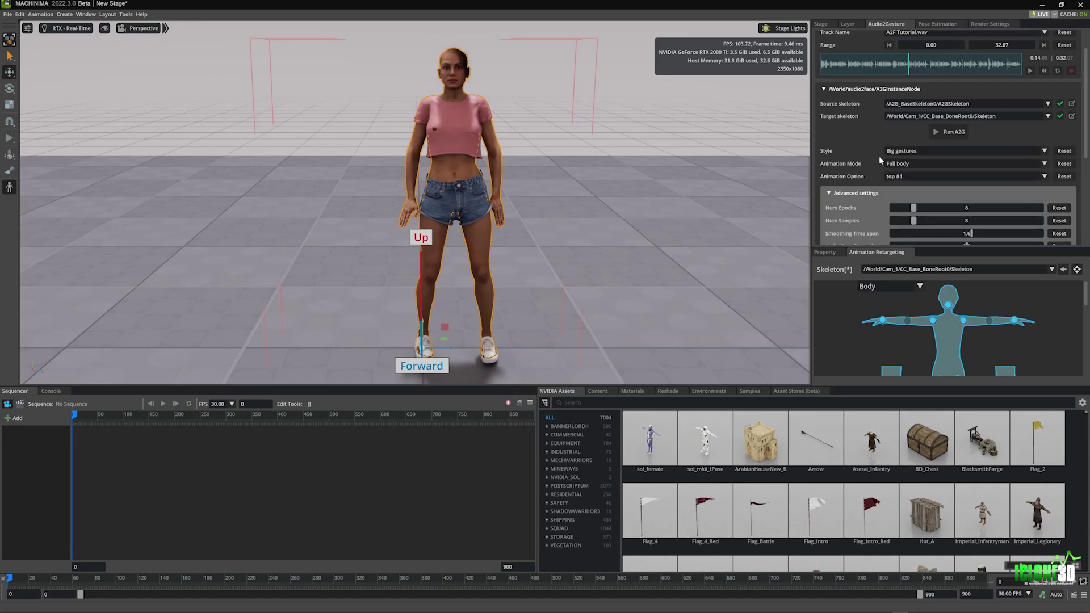
{"action": "left_click", "coordinate": [900, 177]}
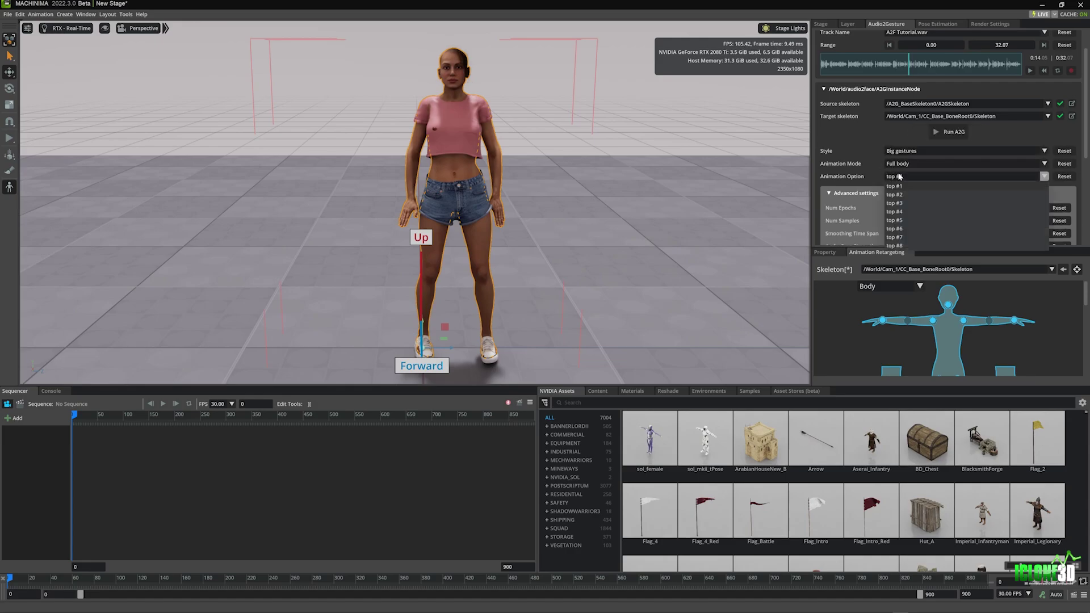
{"action": "left_click", "coordinate": [899, 245]}
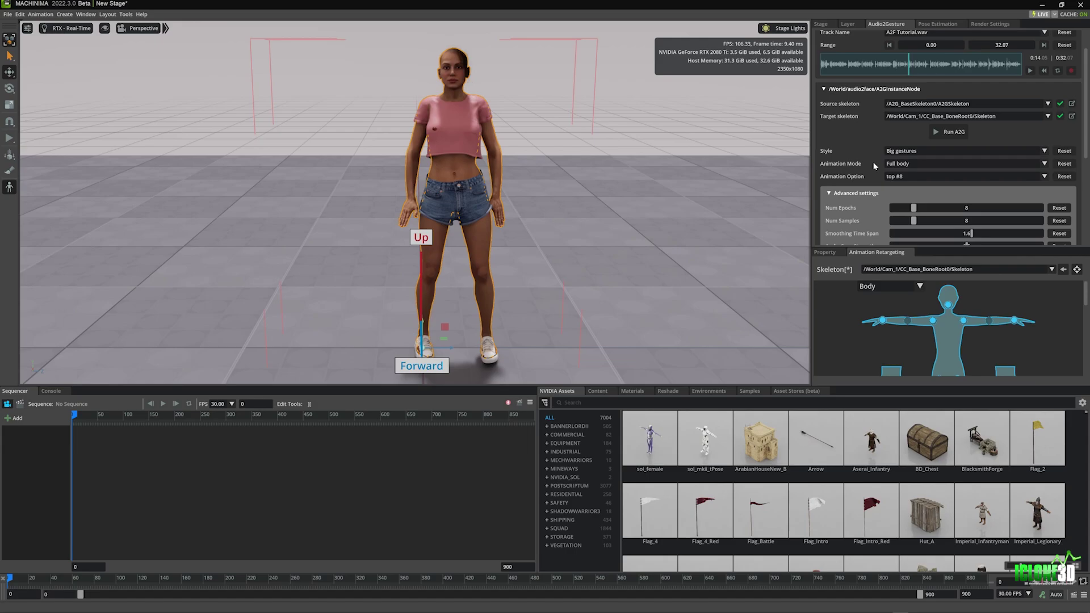
{"action": "left_click", "coordinate": [941, 132]}
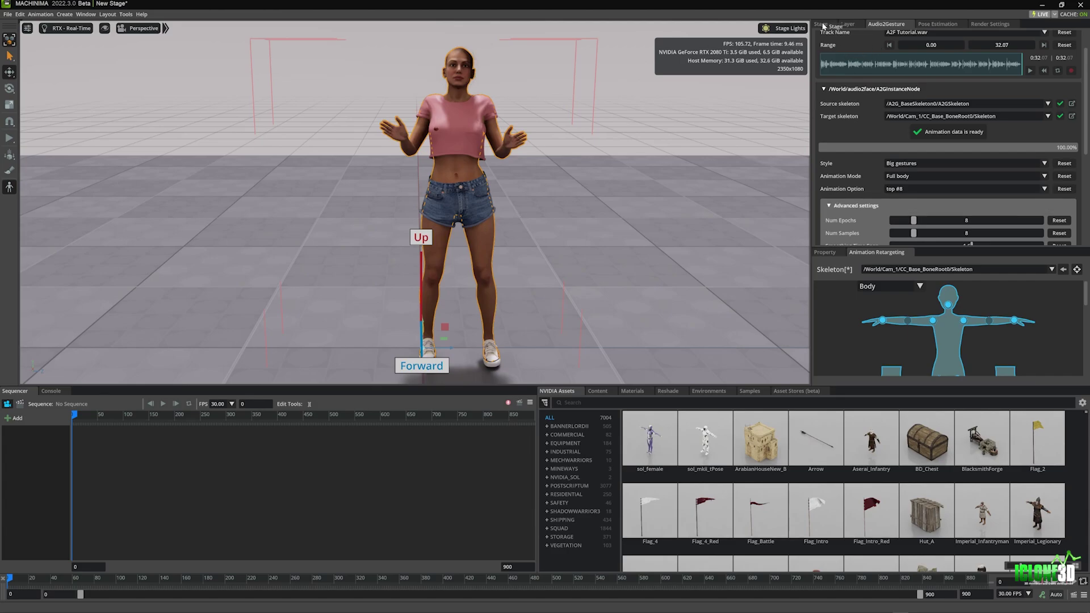
Set the Audio2Gesture recording's destination path to D:/Omniverse/FBX Motion Files/.
{"action": "scroll", "coordinate": [844, 149], "scroll_direction": "down", "scroll_amount": 6}
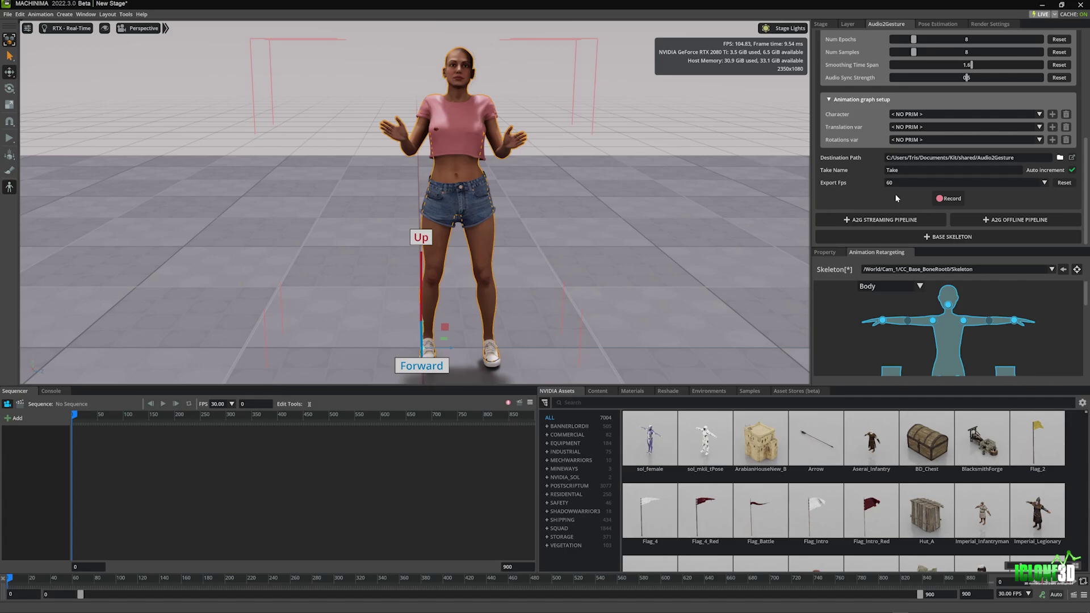
{"action": "left_click", "coordinate": [1059, 157]}
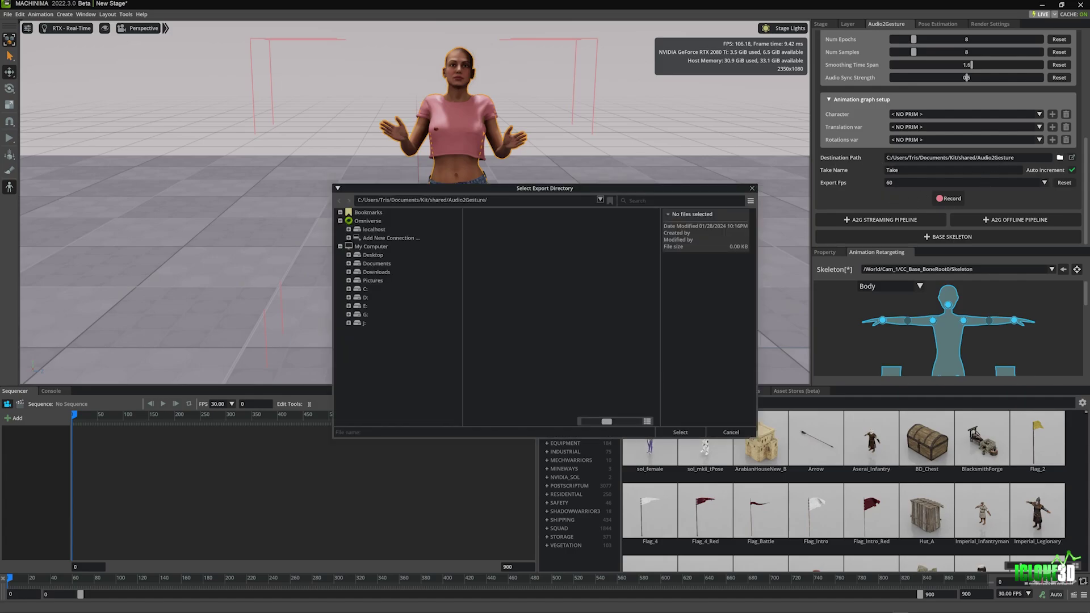
{"action": "left_click", "coordinate": [366, 298]}
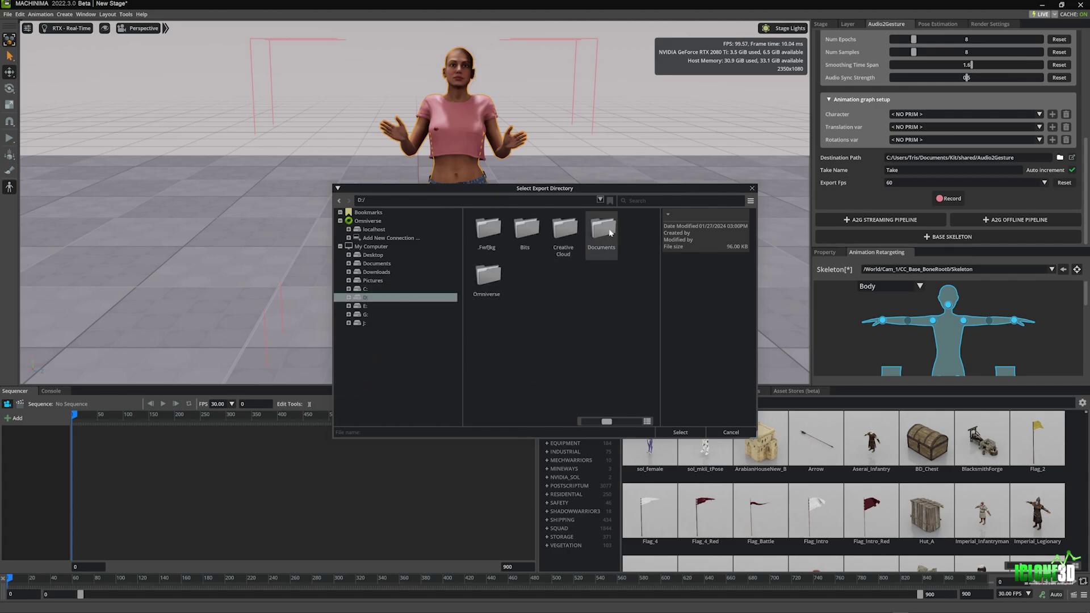
{"action": "double_click", "coordinate": [487, 276]}
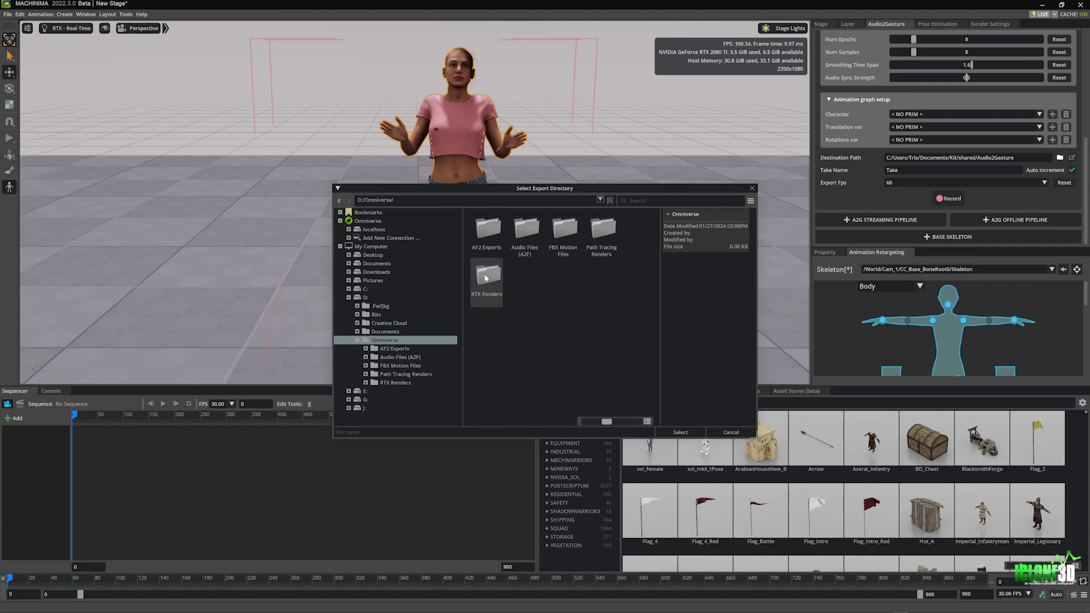
{"action": "double_click", "coordinate": [561, 232]}
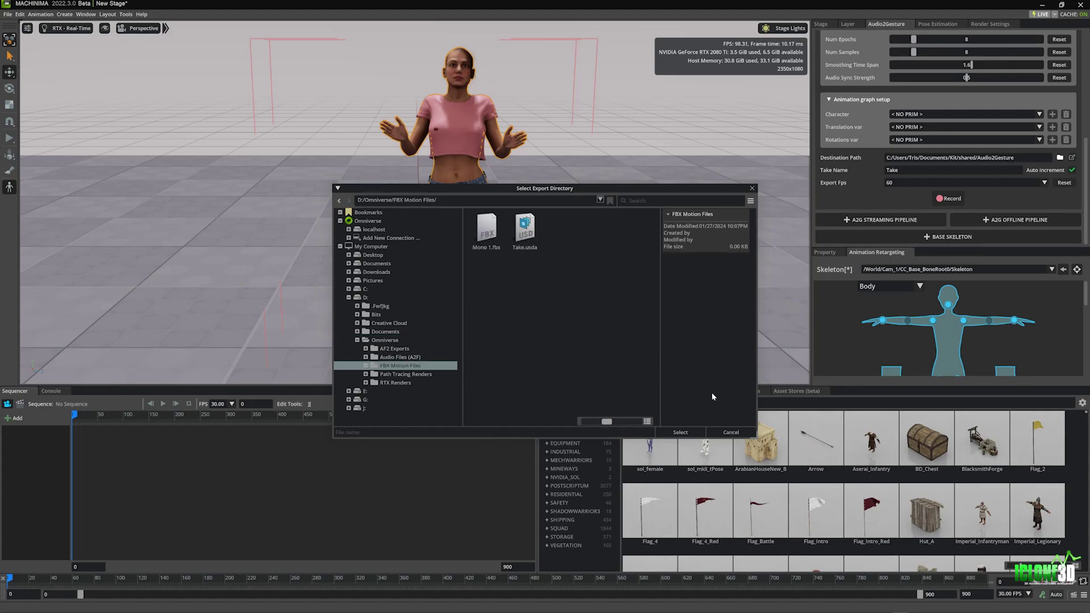
{"action": "left_click", "coordinate": [689, 432]}
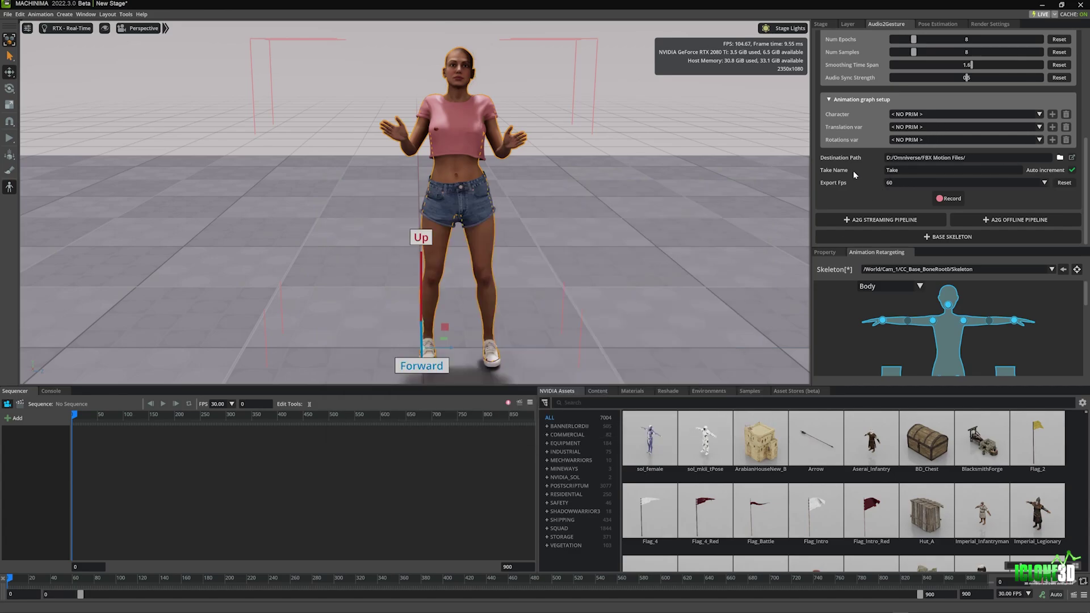
Name the take Cam 1 and record the generated gesture animation.
{"action": "left_click", "coordinate": [891, 169]}
{"action": "key", "text": "Caps_Lock"}
{"action": "type", "text": "C"}
{"action": "key", "text": "Caps_Lock"}
{"action": "type", "text": "a"}
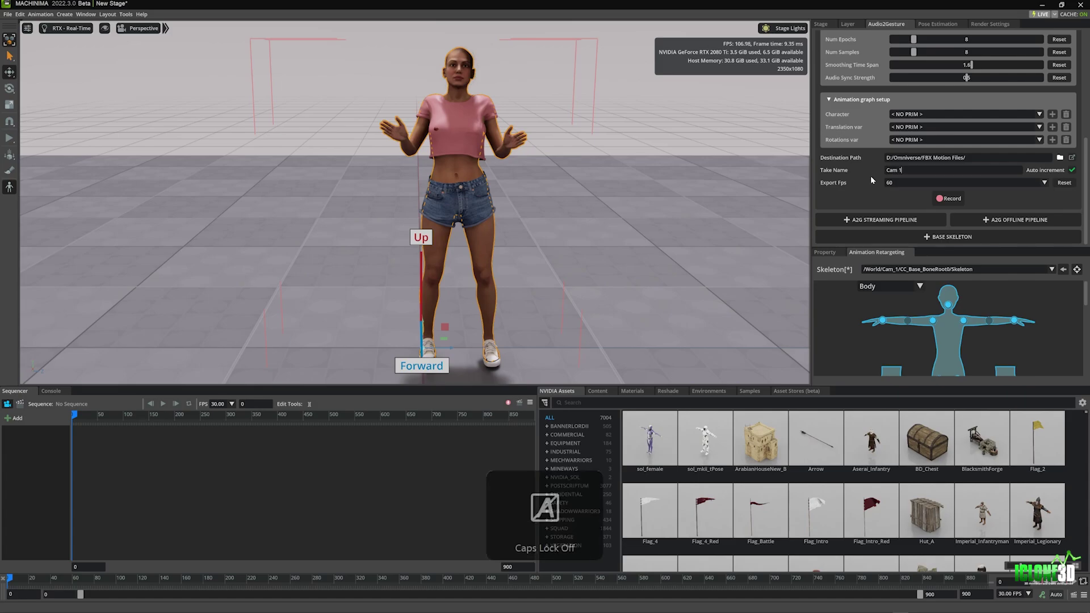
{"action": "type", "text": "m 1"}
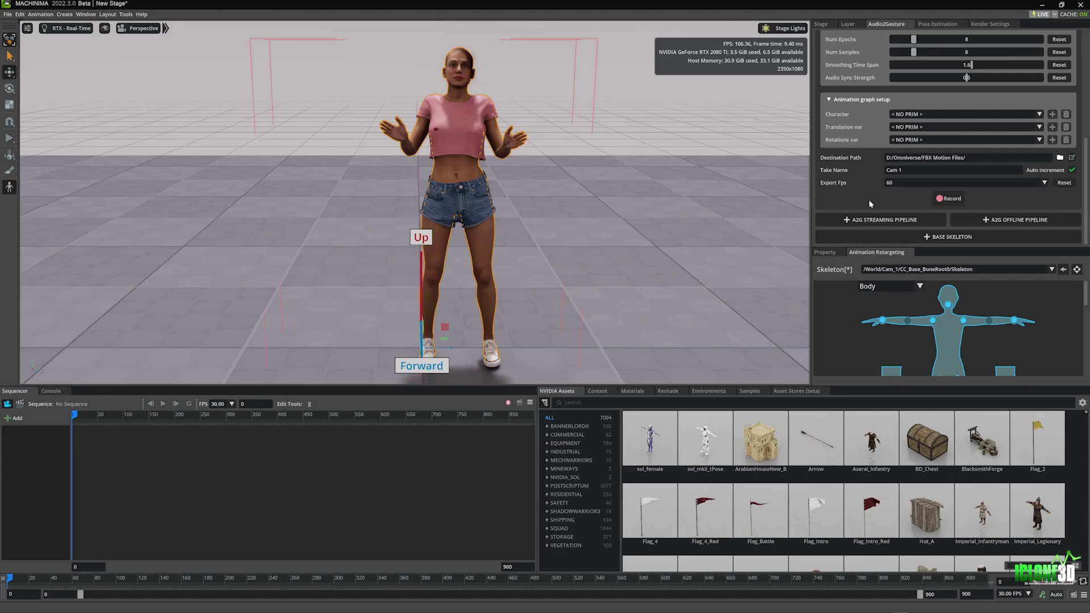
{"action": "left_click", "coordinate": [944, 199]}
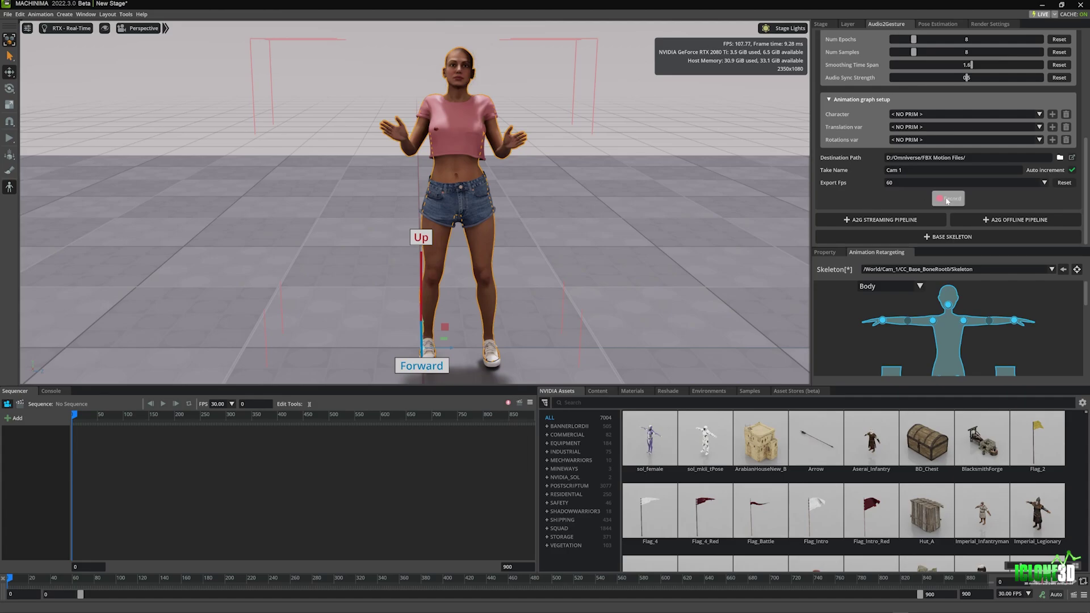
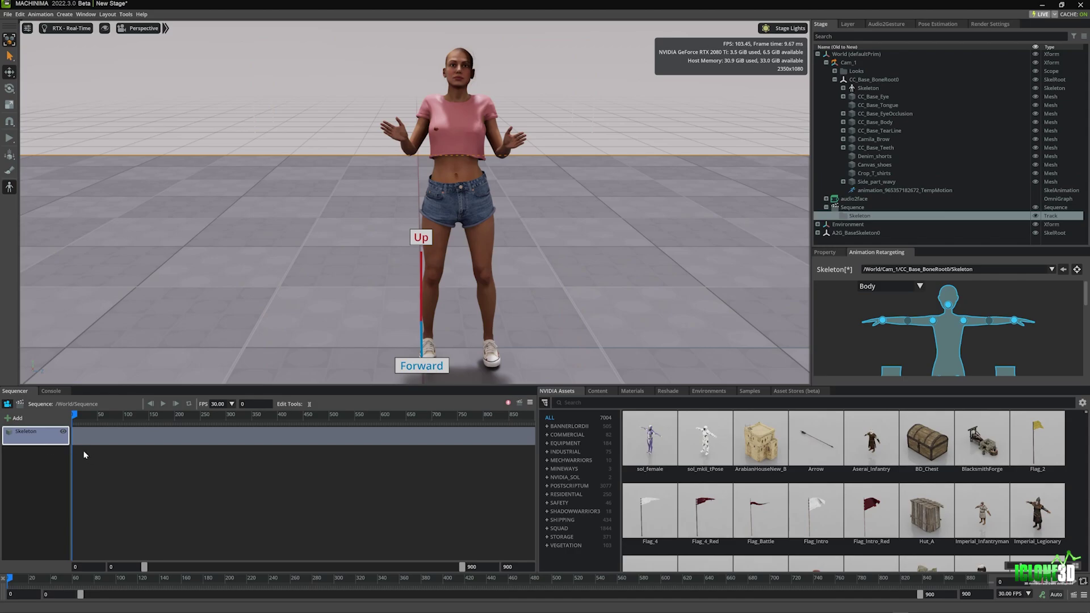
Switch to File Explorer, add Cam 1.usda from D:/Omniverse/FBX Motion Files to the Machinima stage, and minimize the file window.
{"action": "mouse_move", "coordinate": [231, 609]}
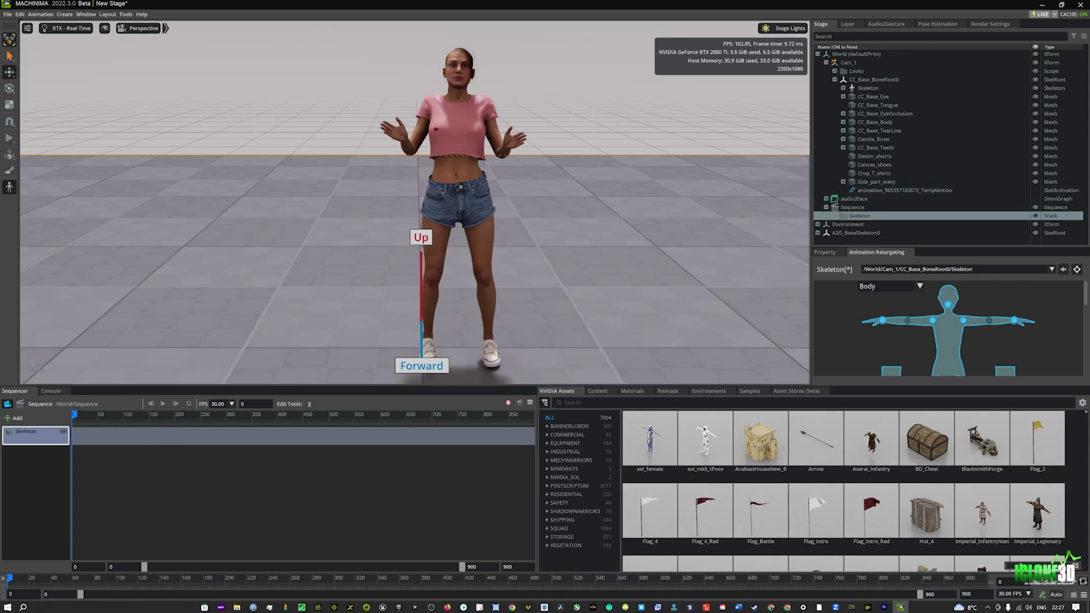
{"action": "left_click", "coordinate": [235, 610]}
{"action": "scroll", "coordinate": [478, 274], "scroll_direction": "down", "scroll_amount": 5}
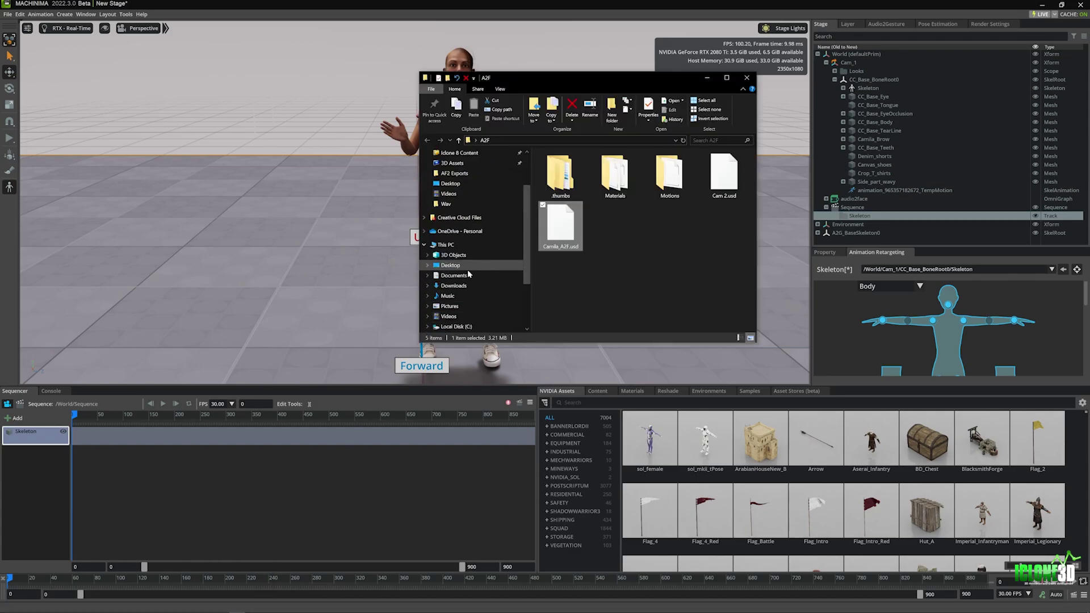
{"action": "left_click", "coordinate": [452, 262]}
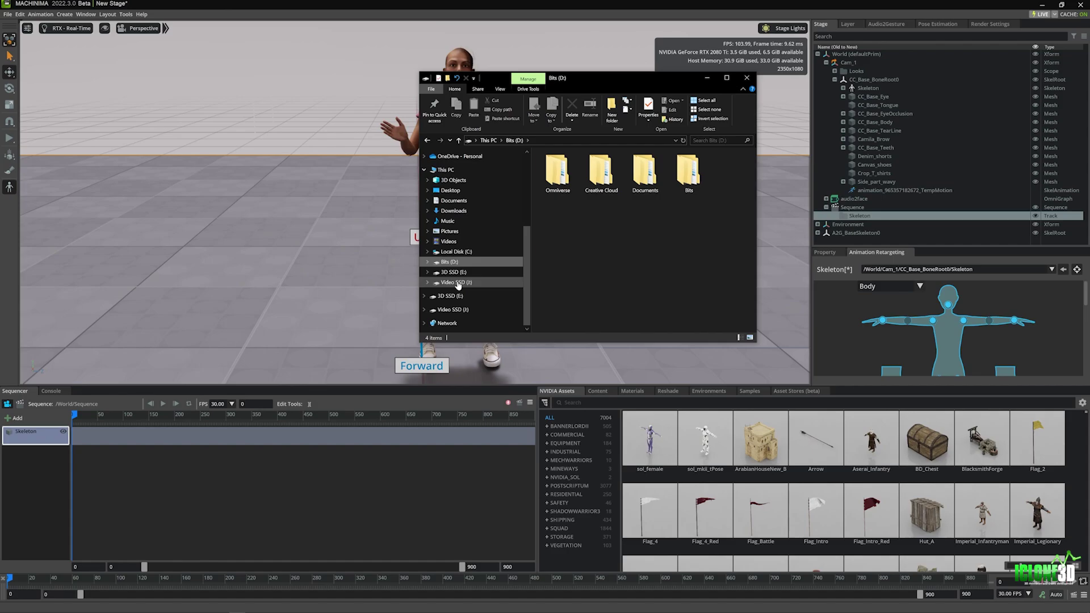
{"action": "double_click", "coordinate": [554, 179]}
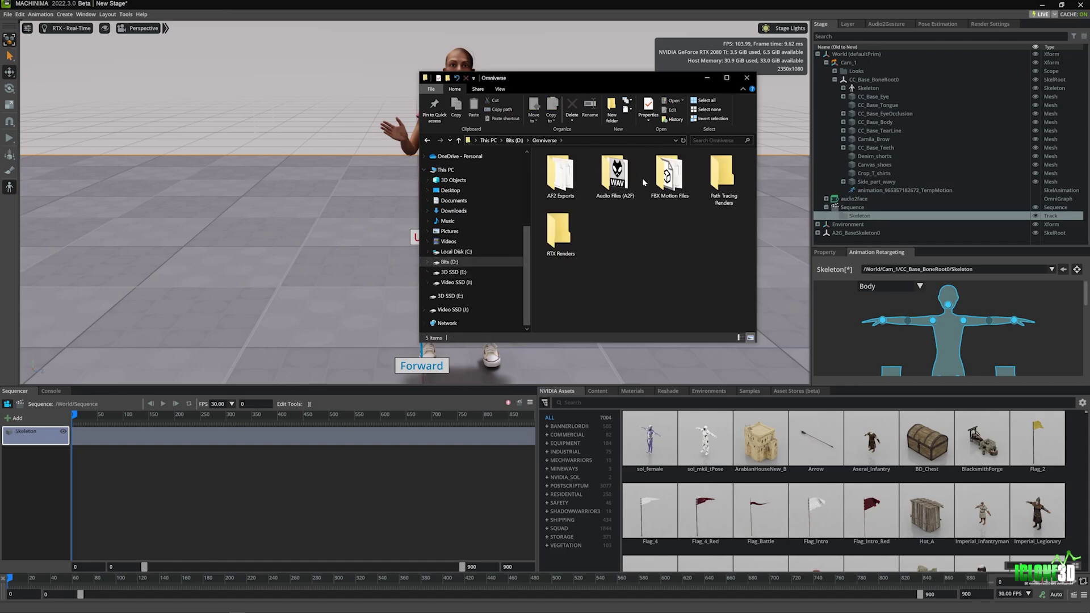
{"action": "double_click", "coordinate": [669, 173]}
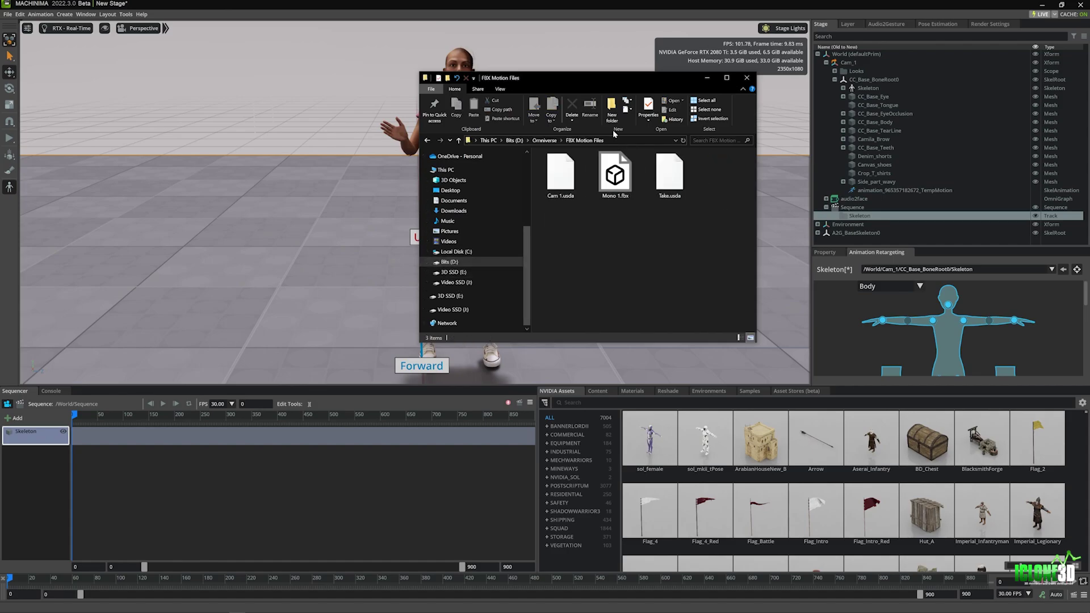
{"action": "left_click", "coordinate": [562, 186]}
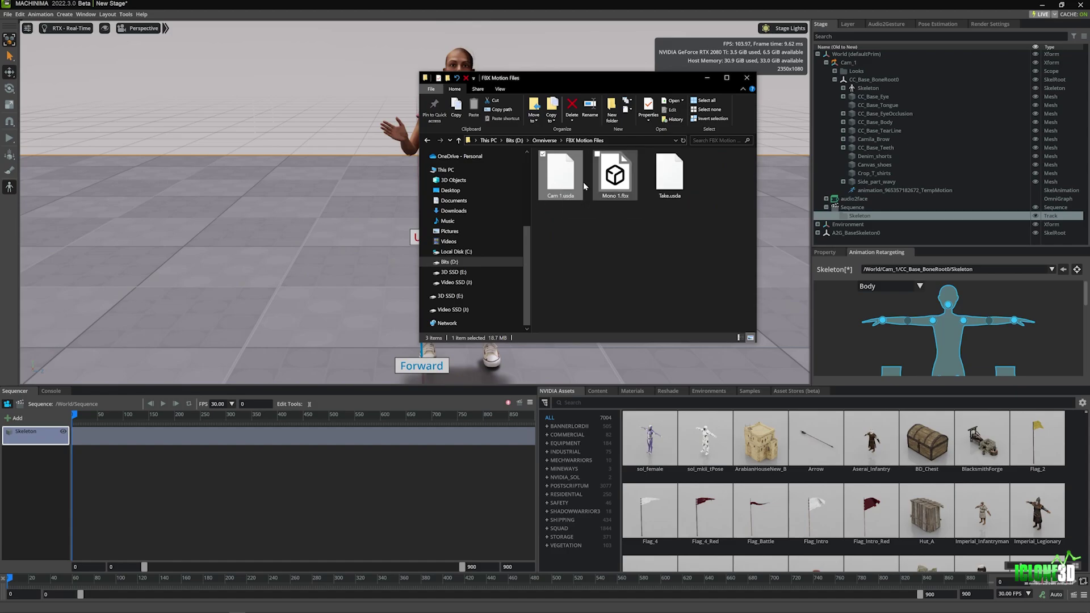
{"action": "left_click_drag", "start_coordinate": [568, 177], "coordinate": [850, 62]}
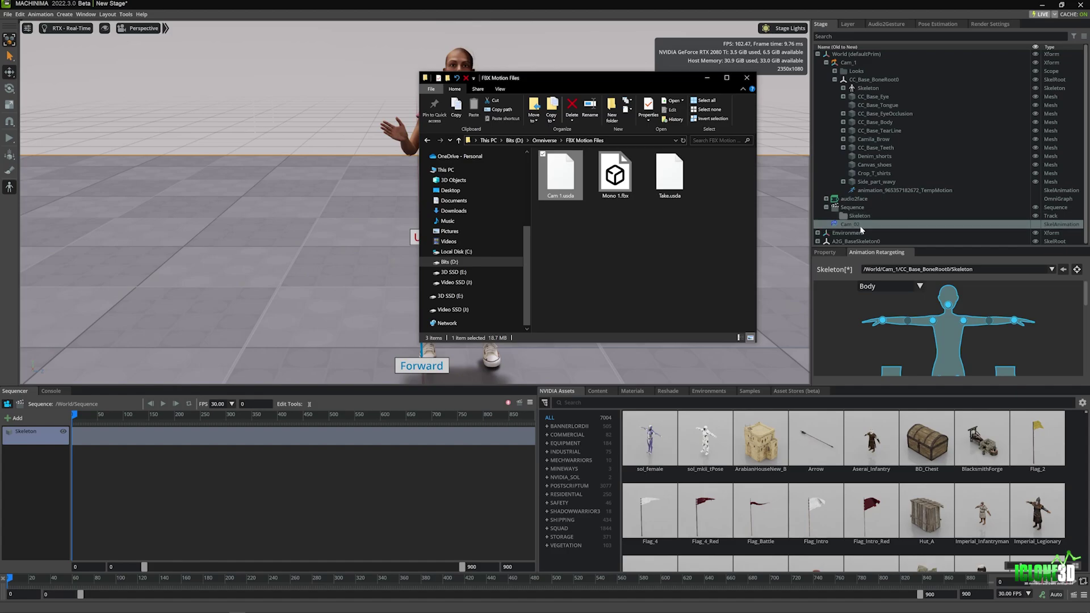
{"action": "left_click", "coordinate": [708, 77]}
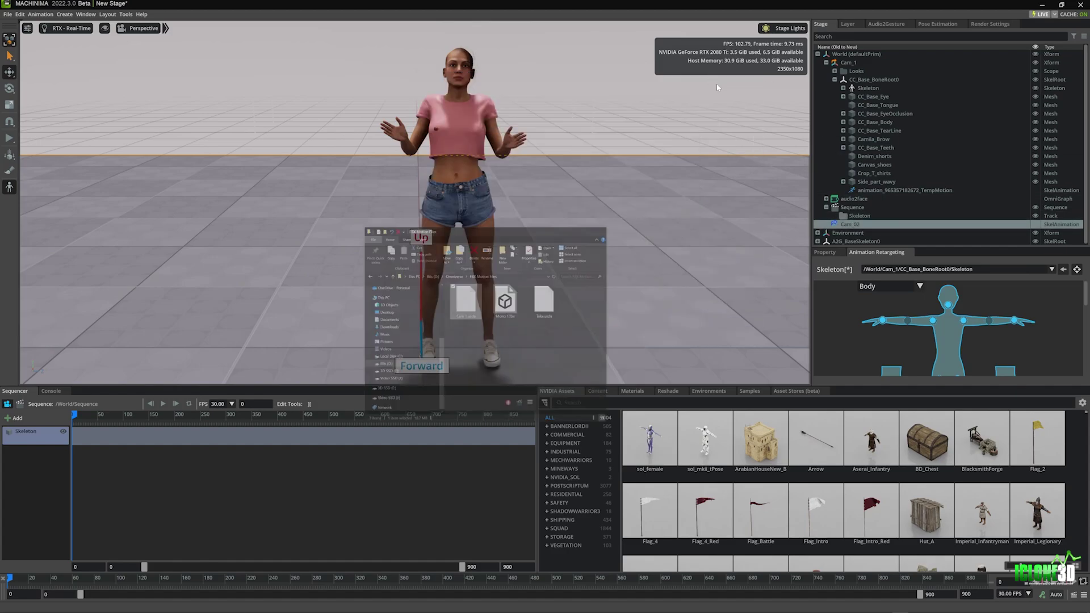
Place the imported Cam_02 animation on the sequencer's Skeleton track starting at frame 0, and play it to preview the motion.
{"action": "left_click_drag", "start_coordinate": [850, 226], "coordinate": [127, 439]}
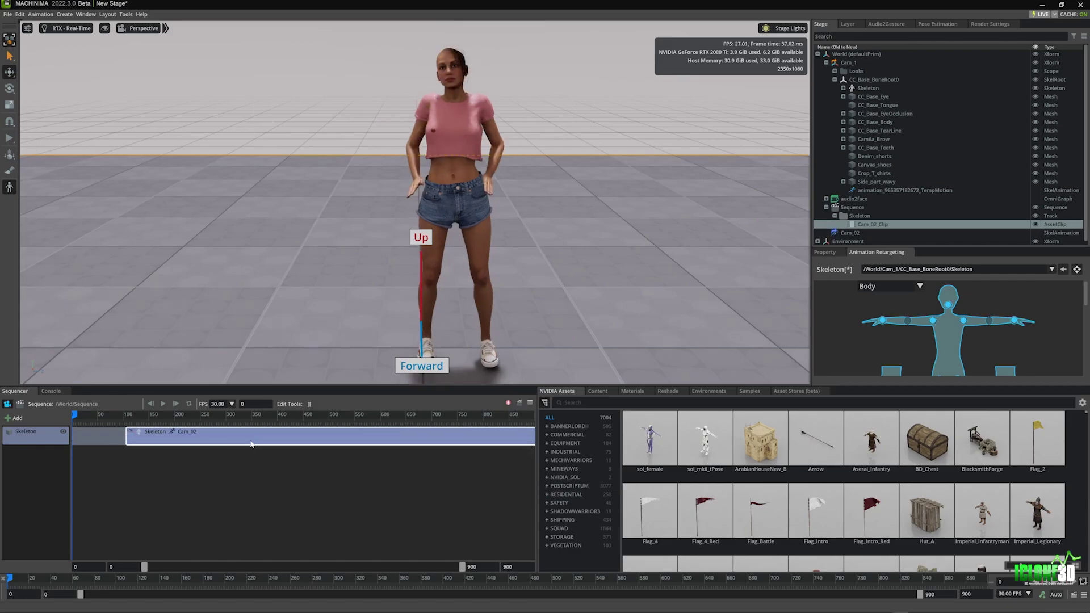
{"action": "left_click_drag", "start_coordinate": [245, 441], "coordinate": [195, 440]}
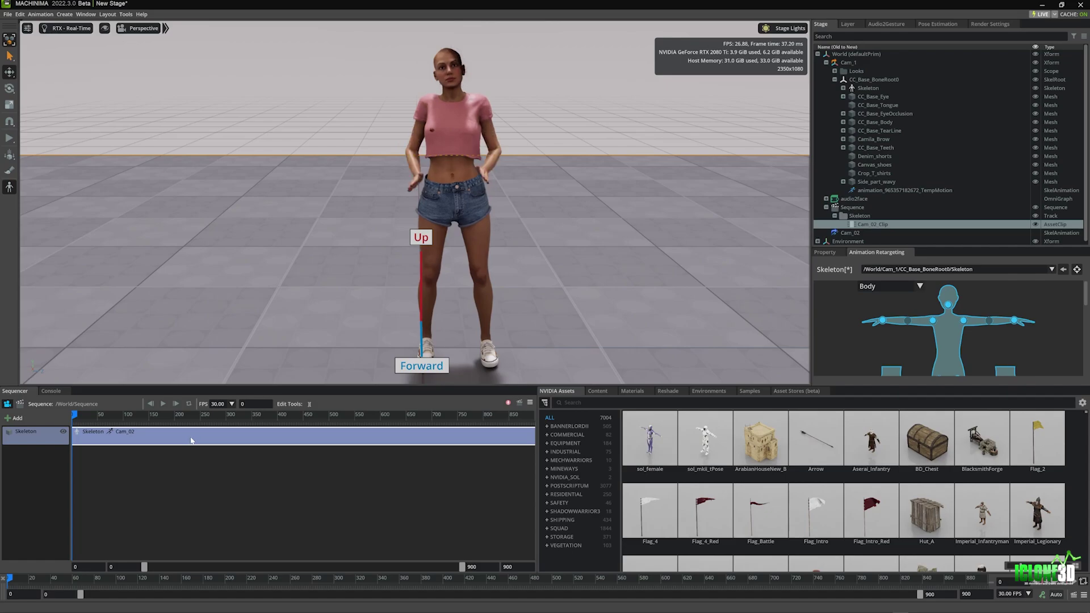
{"action": "left_click", "coordinate": [163, 403]}
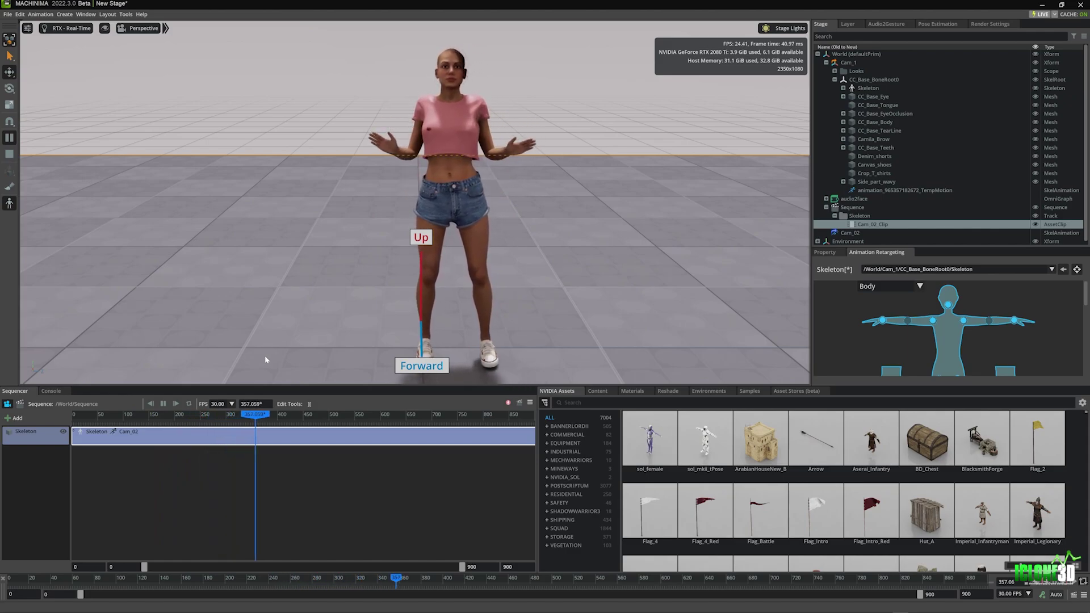
{"action": "key", "text": "space"}
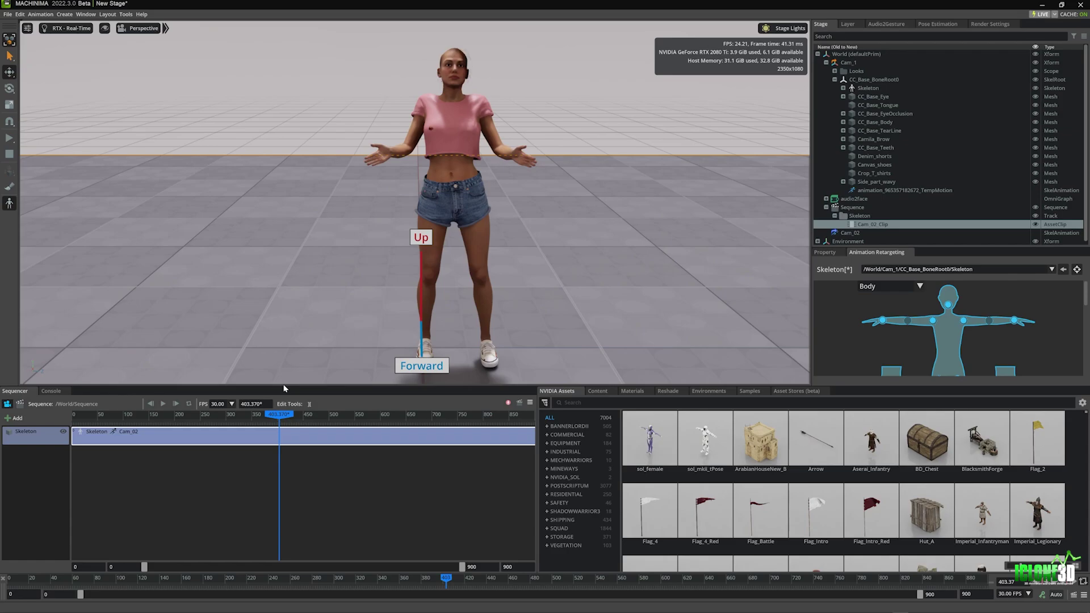
Start exporting the stage as an FBX file and choose D:/Omniverse/FBX Motion Files/ as the export folder.
{"action": "left_click", "coordinate": [8, 15]}
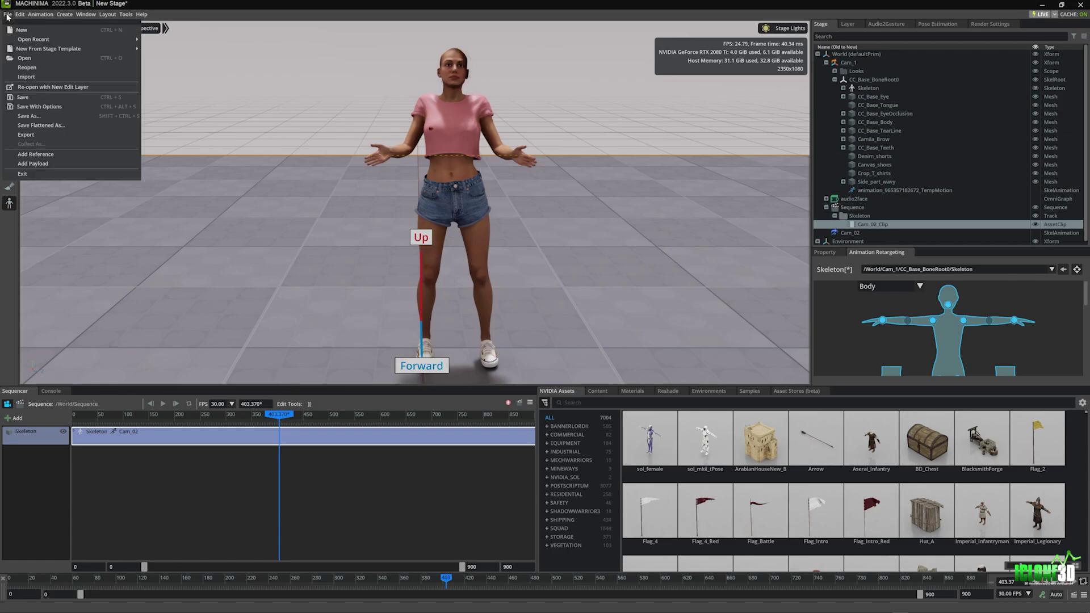
{"action": "left_click", "coordinate": [27, 67]}
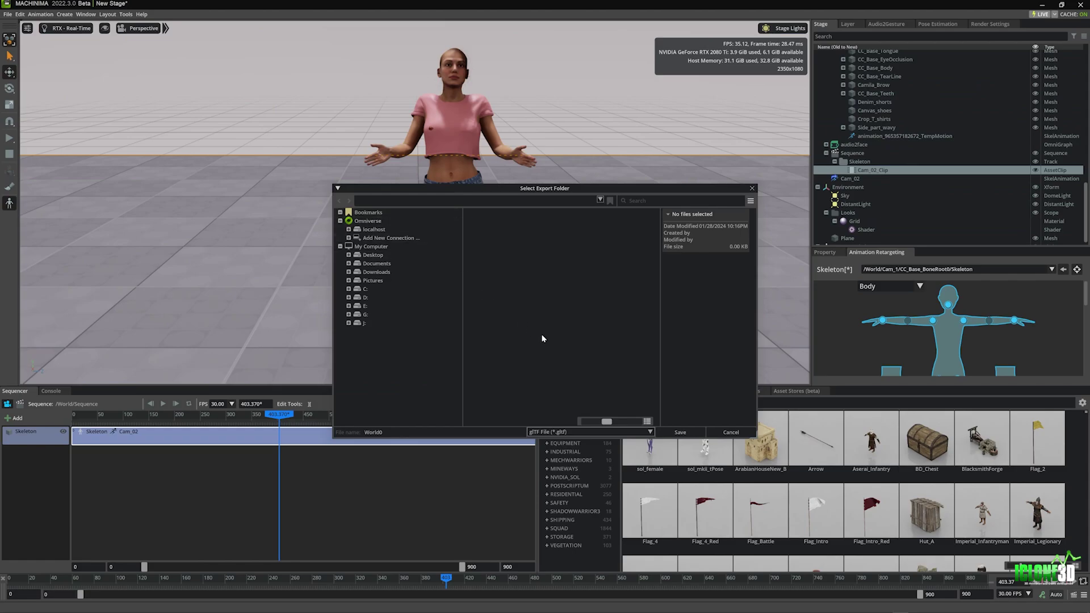
{"action": "left_click", "coordinate": [637, 435]}
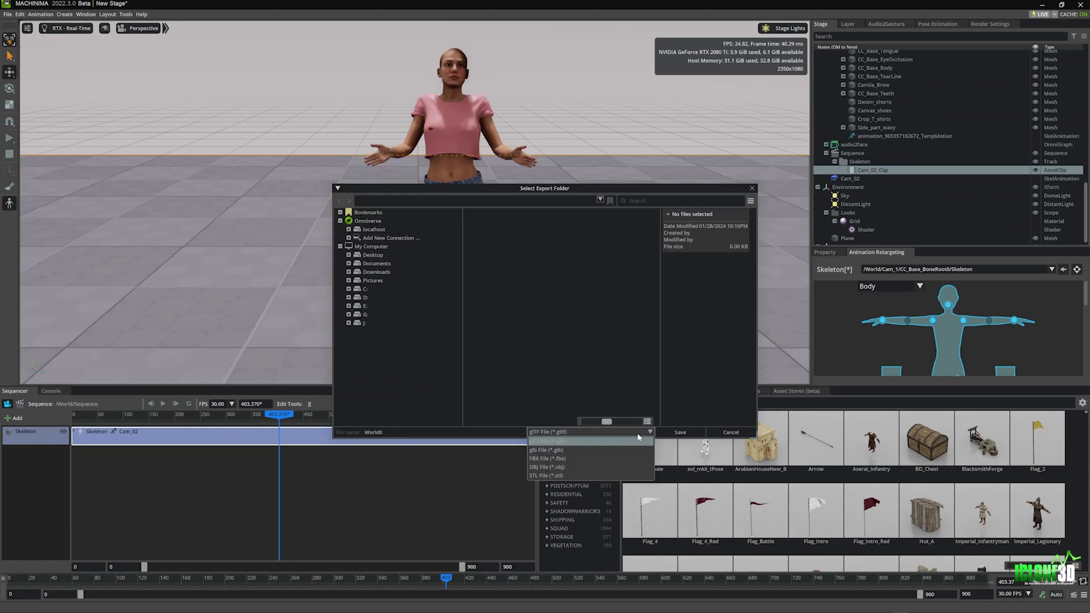
{"action": "left_click", "coordinate": [547, 459]}
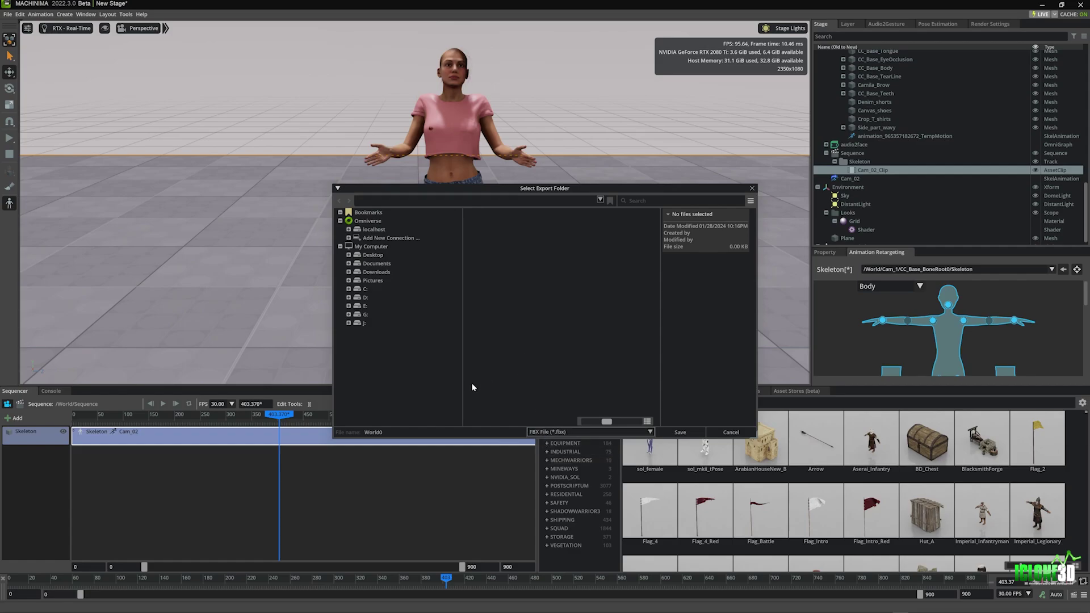
{"action": "left_click", "coordinate": [359, 297]}
{"action": "double_click", "coordinate": [495, 276]}
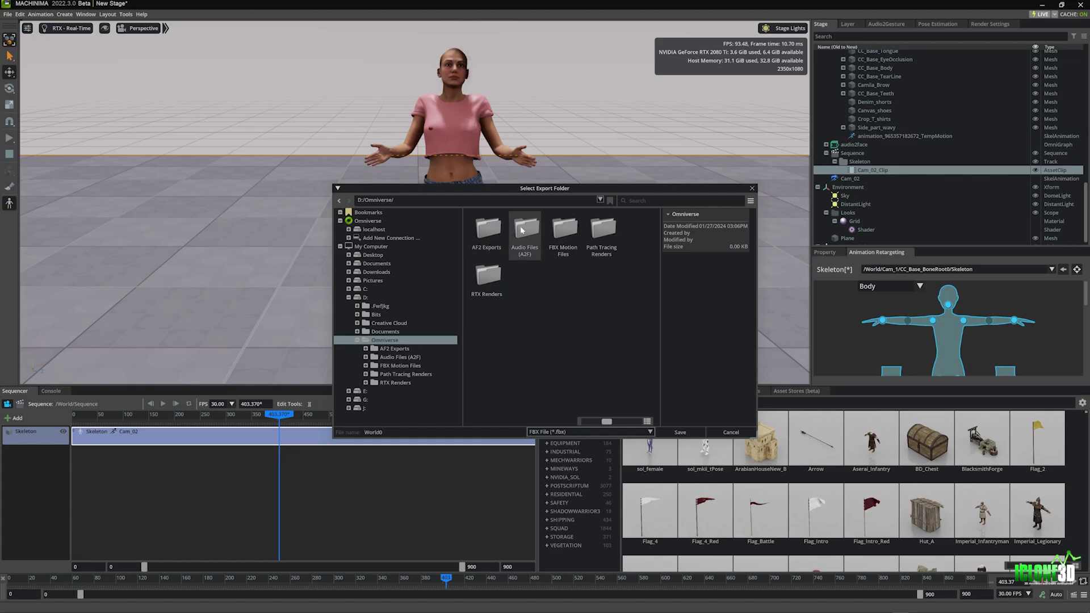
{"action": "double_click", "coordinate": [562, 229]}
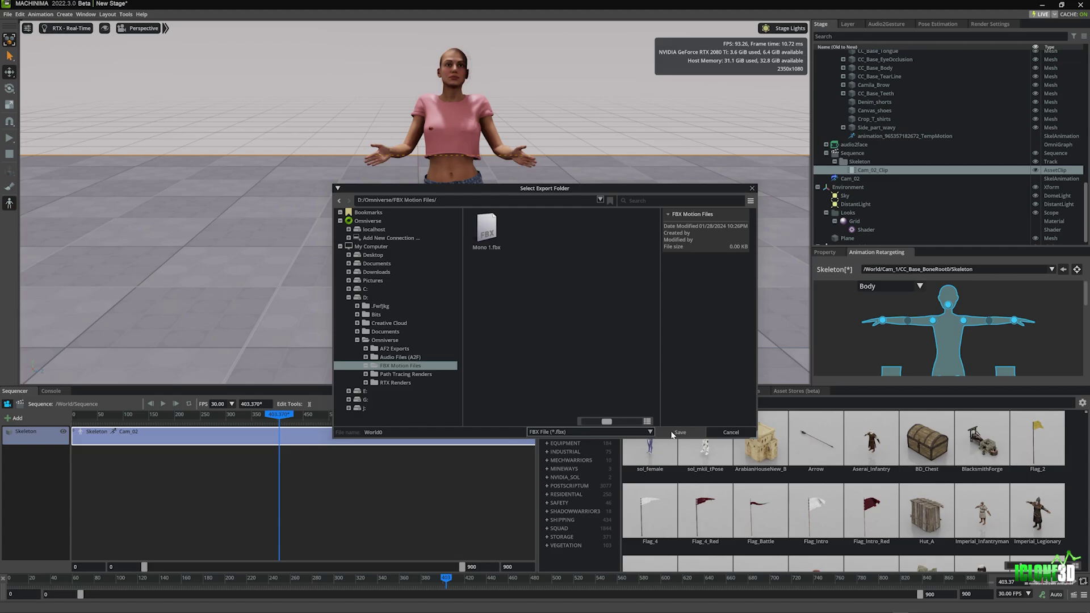
Name the export file Cam 1, save it, and export with only animations included.
{"action": "double_click", "coordinate": [370, 432]}
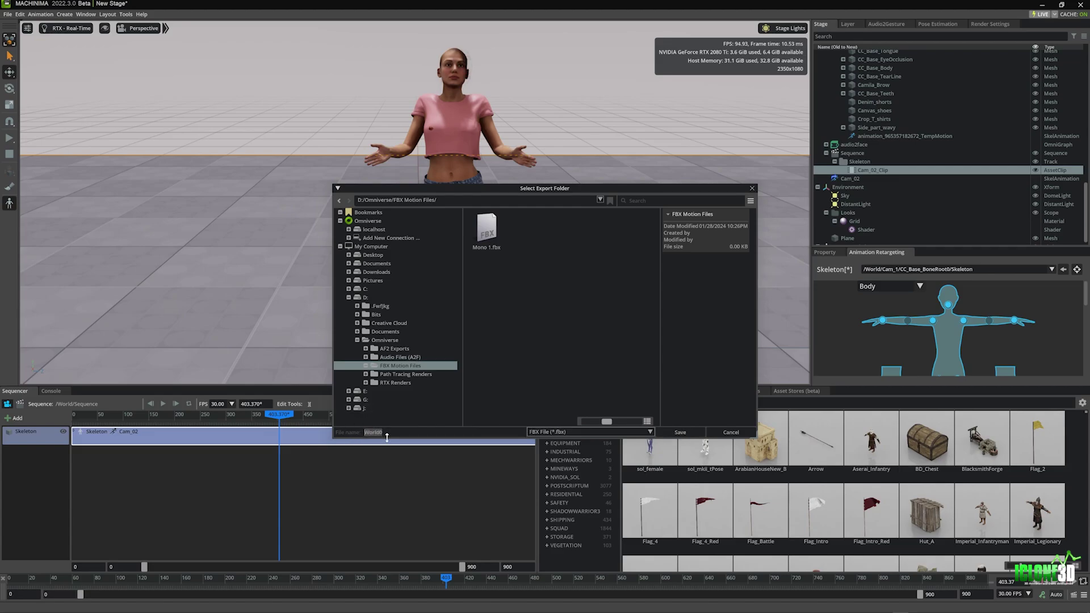
{"action": "key", "text": "Caps_Lock"}
{"action": "type", "text": "Cam 1"}
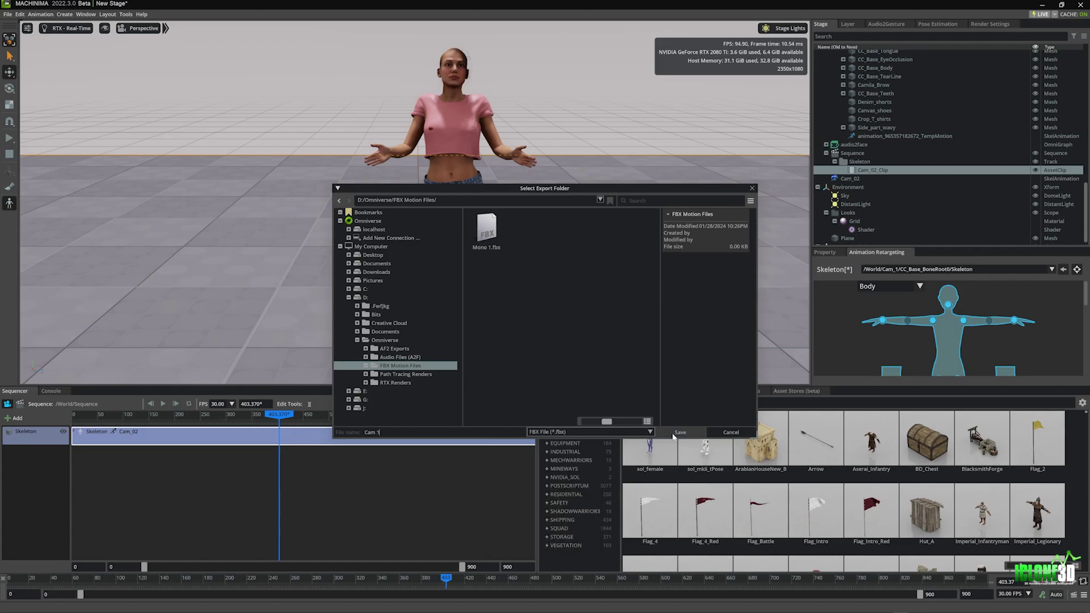
{"action": "left_click", "coordinate": [675, 434]}
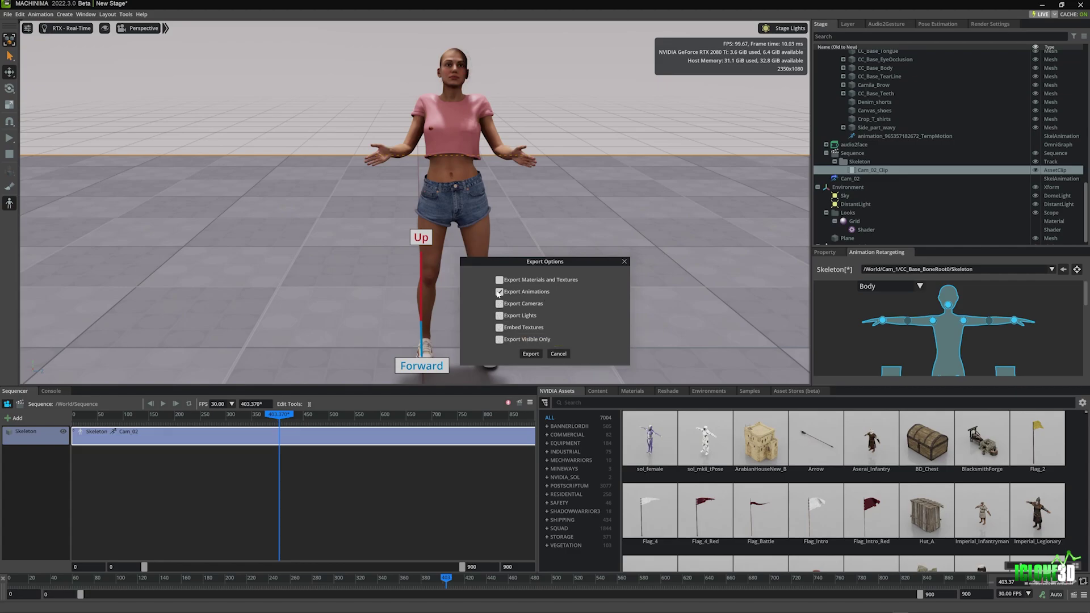
{"action": "left_click", "coordinate": [531, 353]}
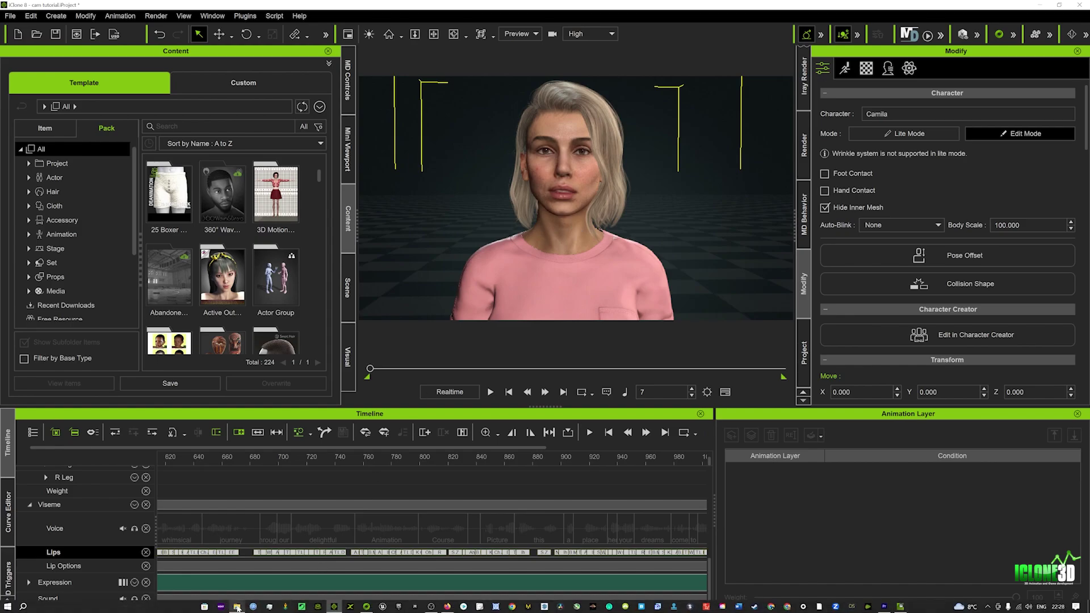
Switch to File Explorer and open the Omniverse/FBX Motion Files folder on the Bits (D:) drive.
{"action": "left_click", "coordinate": [238, 608]}
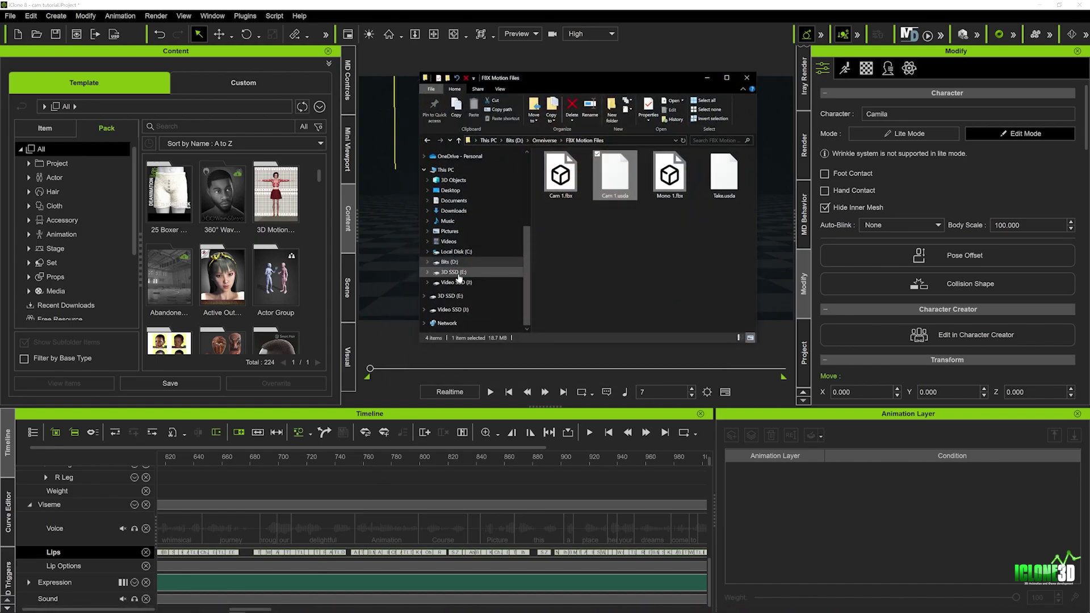
{"action": "left_click", "coordinate": [450, 263]}
{"action": "left_click", "coordinate": [550, 182]}
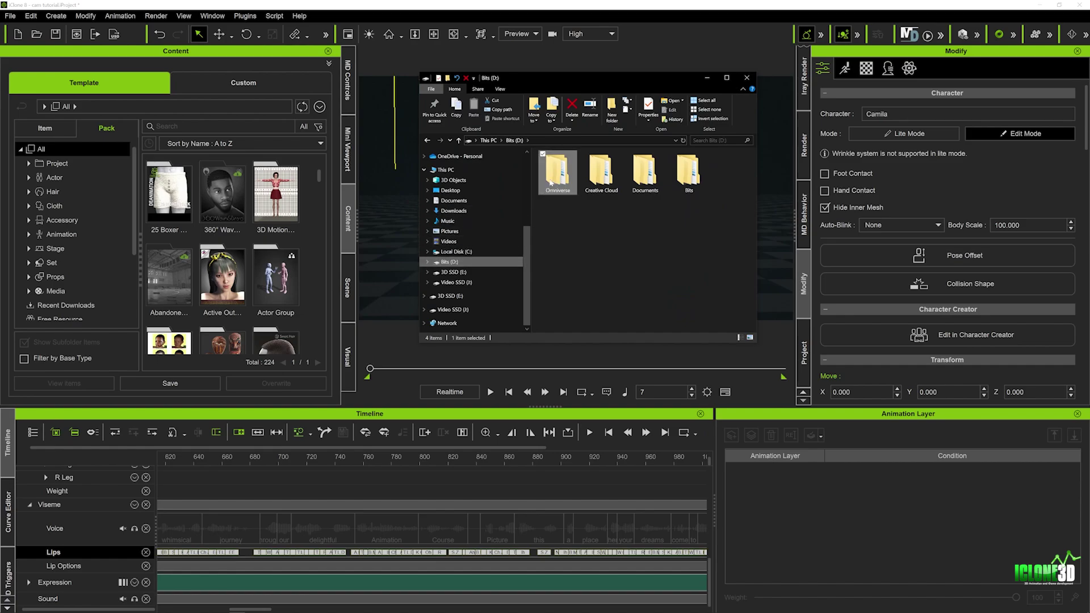
{"action": "double_click", "coordinate": [550, 182]}
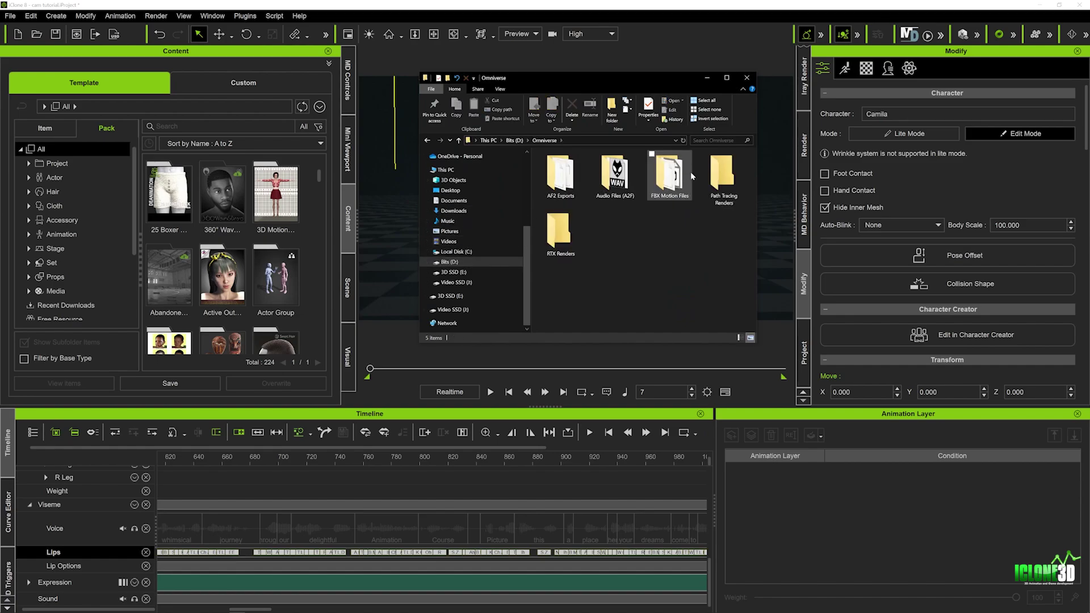
{"action": "double_click", "coordinate": [671, 175]}
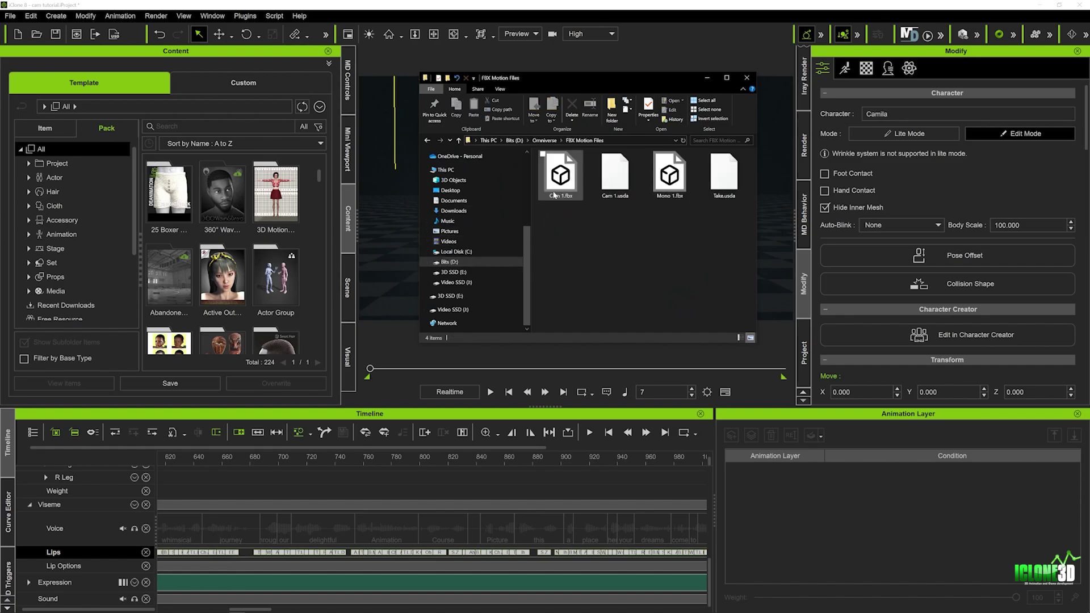
Move the file window clear of the iClone viewport, apply Cam 1.fbx to the character, and convert the motion with the Current Character profile.
{"action": "left_click_drag", "start_coordinate": [603, 81], "coordinate": [945, 73]}
{"action": "left_click_drag", "start_coordinate": [899, 170], "coordinate": [570, 201]}
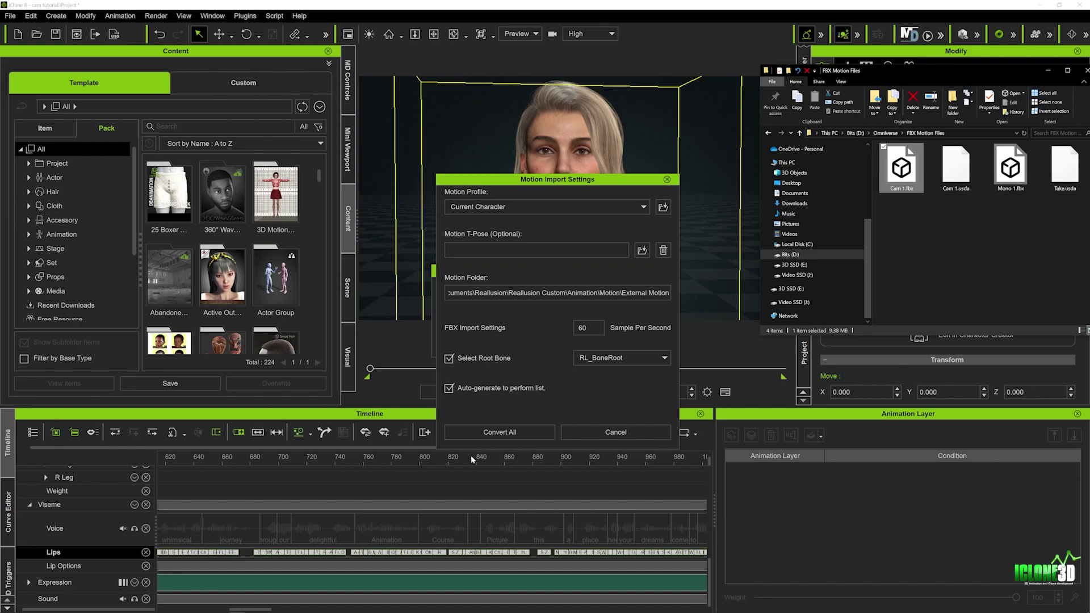
{"action": "left_click", "coordinate": [501, 433]}
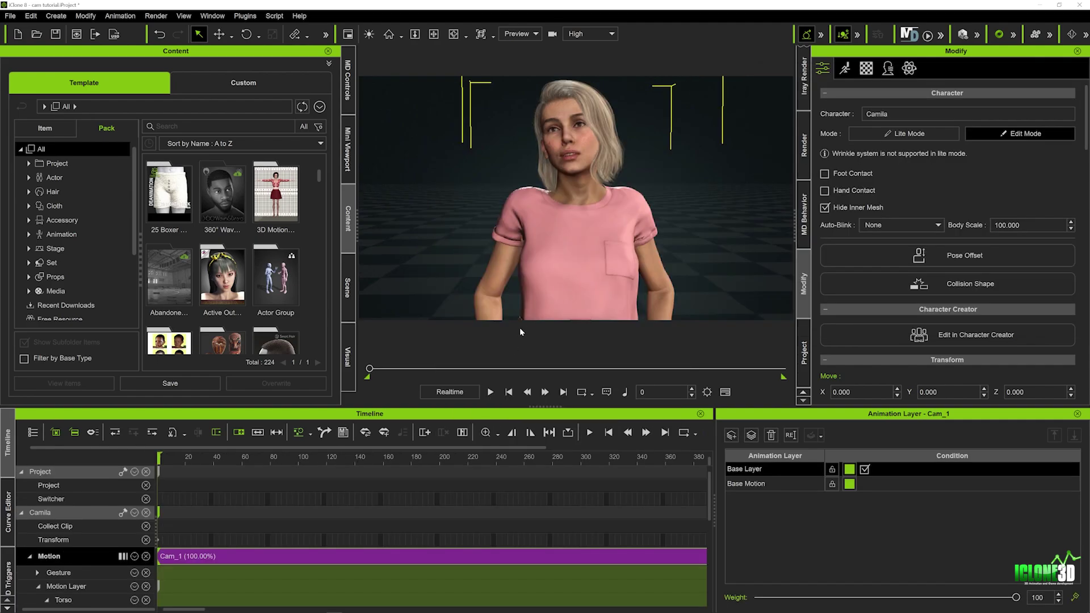
Frame more of the character in the viewport and make the character look at the camera.
{"action": "scroll", "coordinate": [533, 286], "scroll_direction": "down", "scroll_amount": 5}
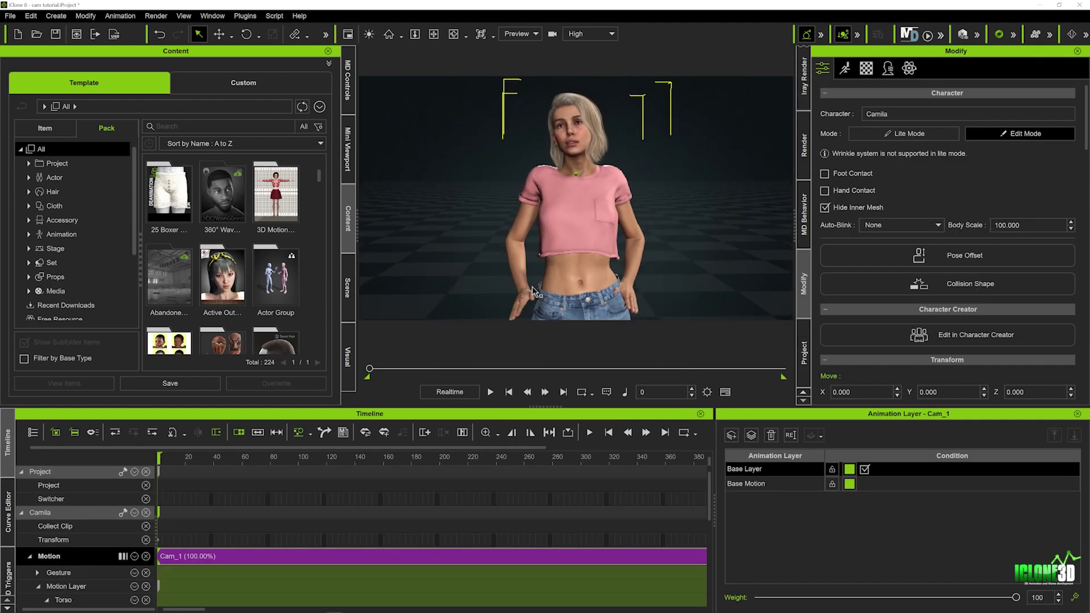
{"action": "scroll", "coordinate": [533, 291], "scroll_direction": "down", "scroll_amount": 3}
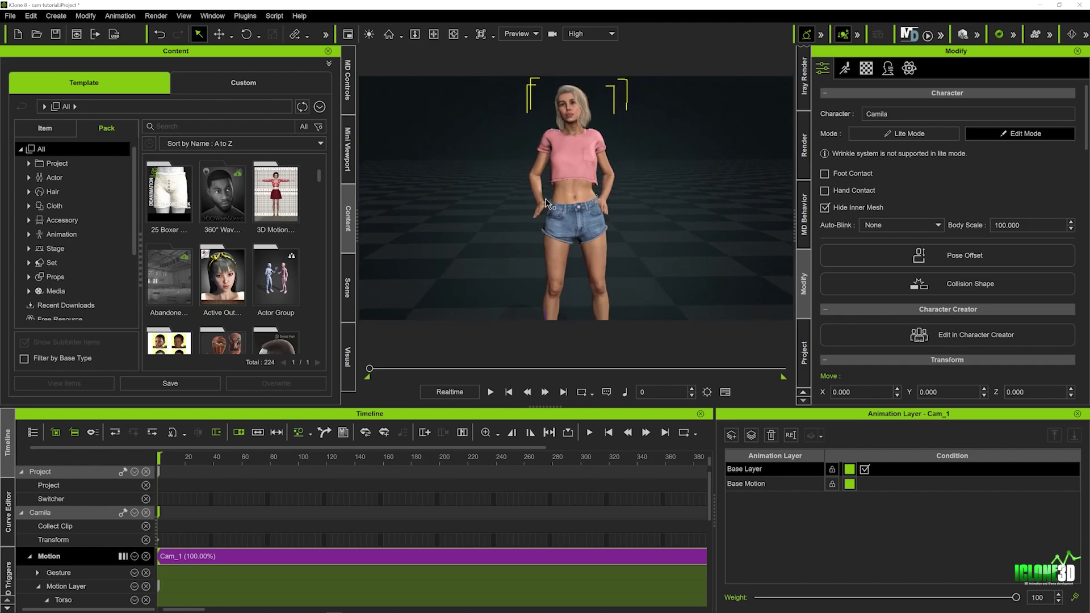
{"action": "right_click", "coordinate": [572, 104]}
{"action": "mouse_move", "coordinate": [607, 124]}
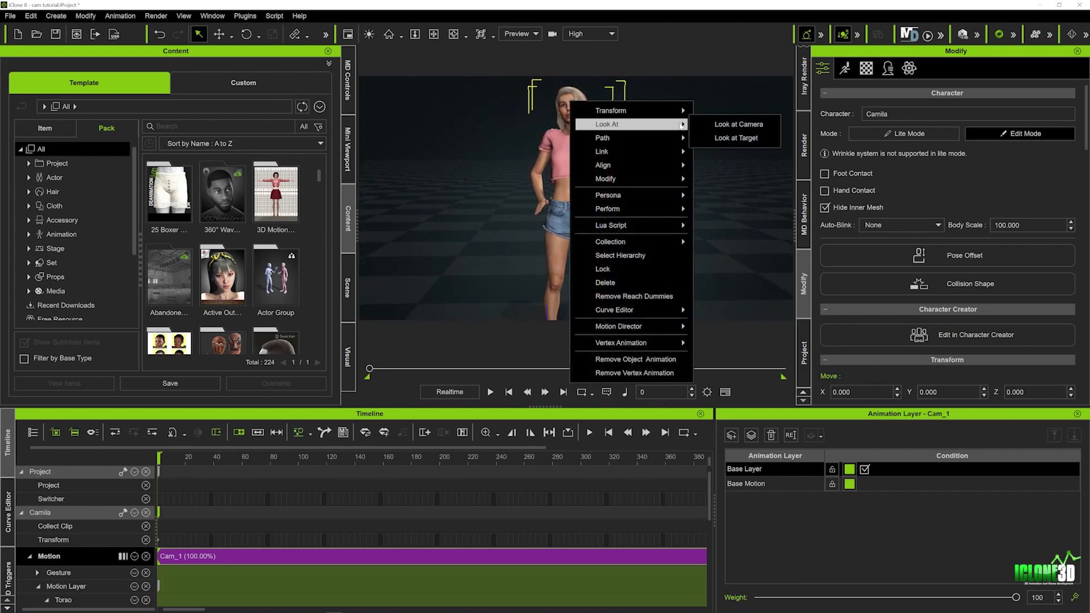
{"action": "left_click", "coordinate": [738, 124]}
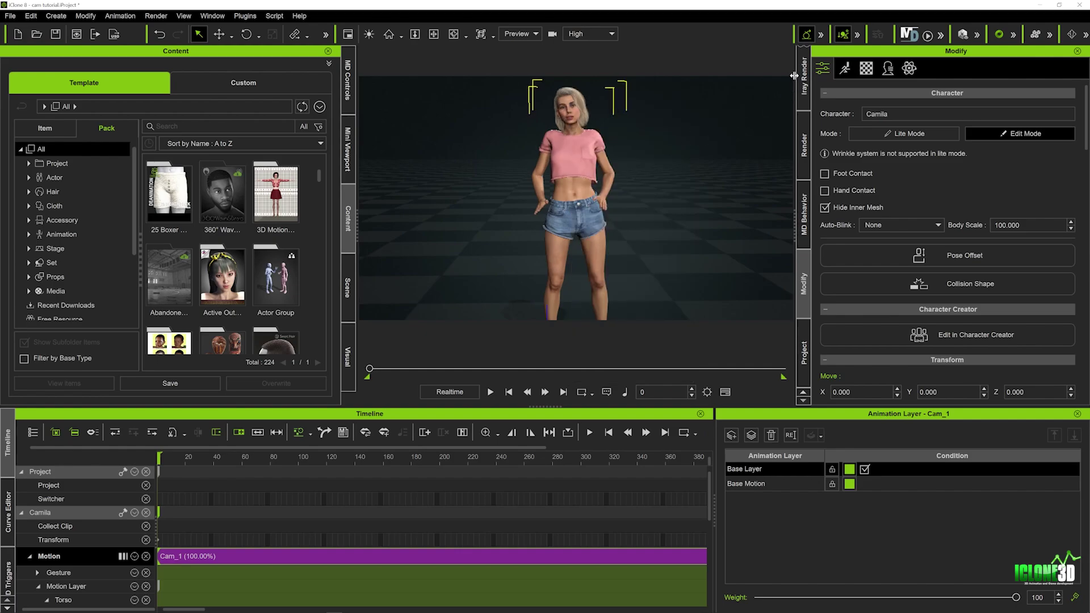
Set the character's Look At body weight to 0 and play the animation to preview the gestures.
{"action": "scroll", "coordinate": [846, 290], "scroll_direction": "down", "scroll_amount": 10}
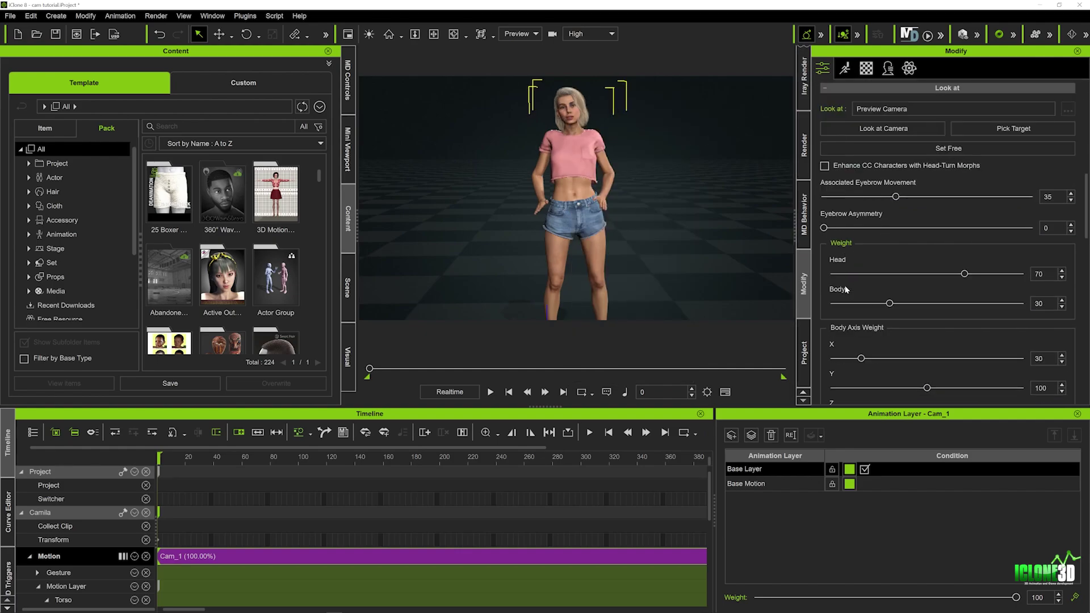
{"action": "left_click_drag", "start_coordinate": [890, 304], "coordinate": [818, 302]}
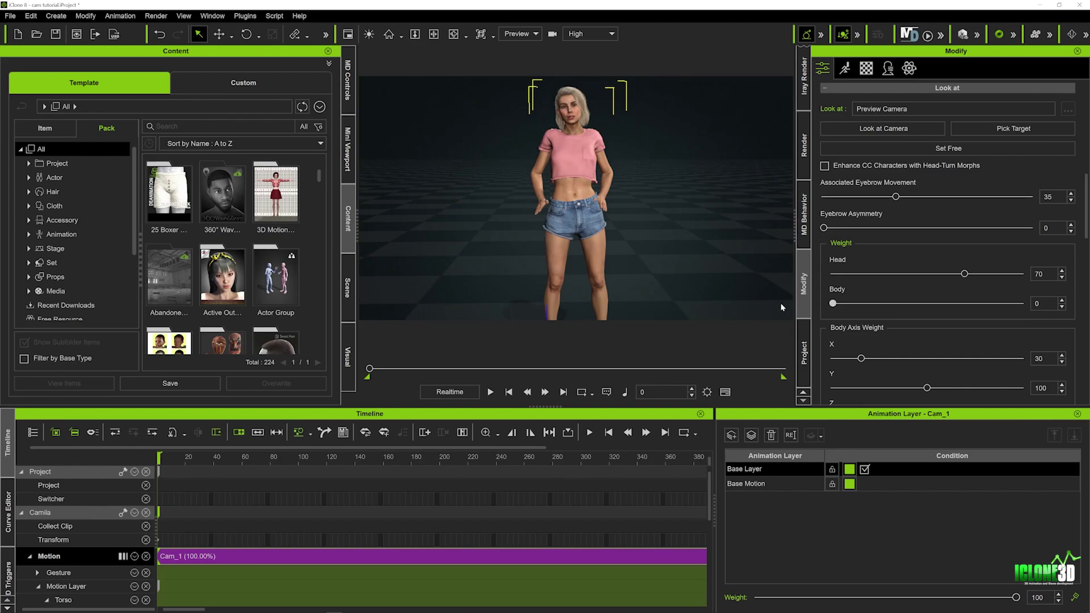
{"action": "left_click", "coordinate": [491, 392]}
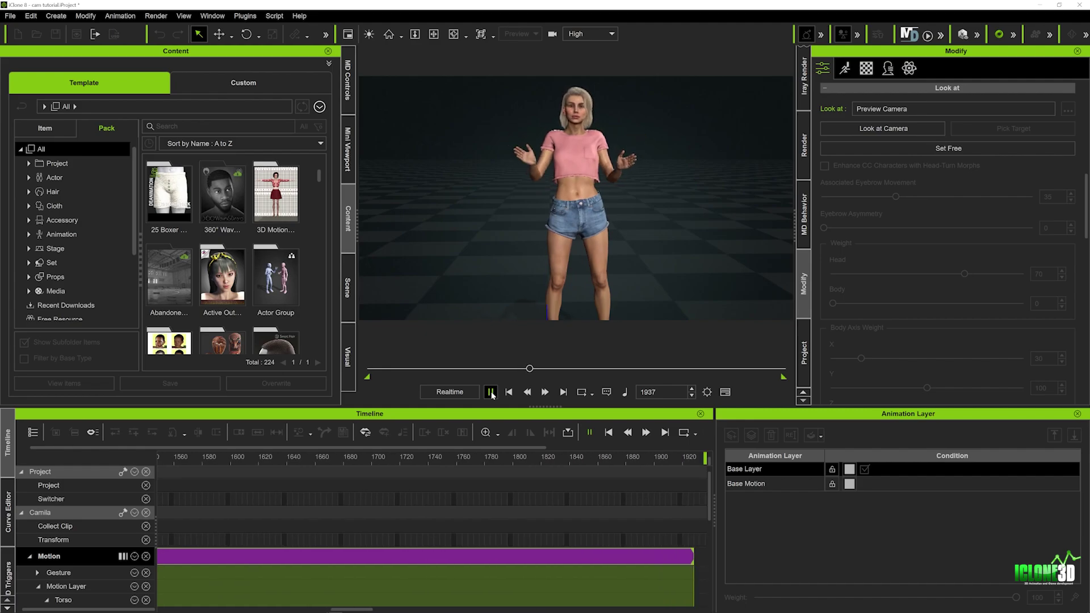
{"action": "left_click", "coordinate": [491, 393]}
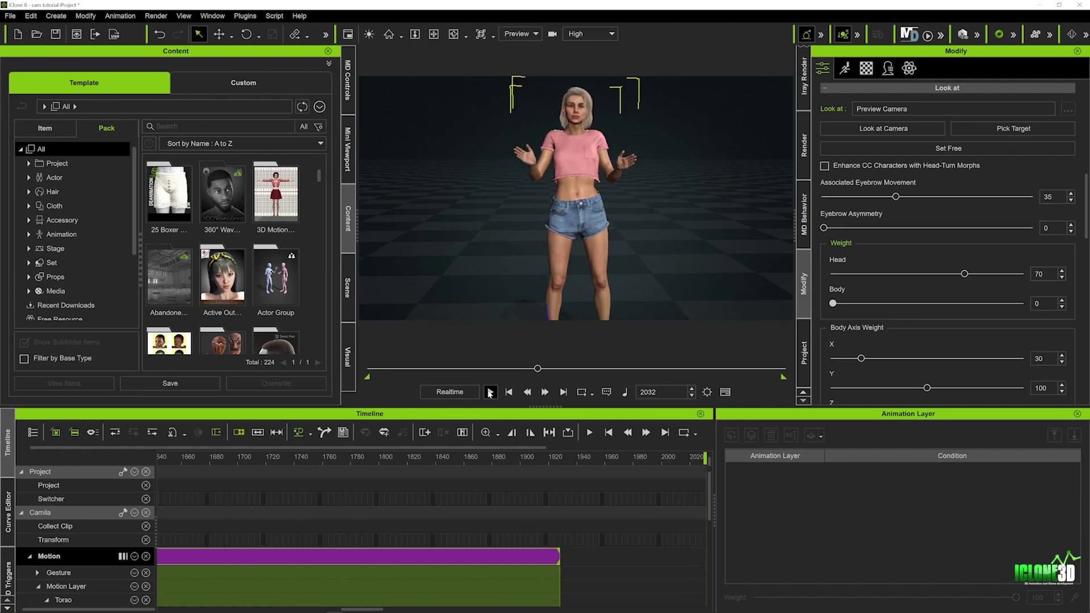